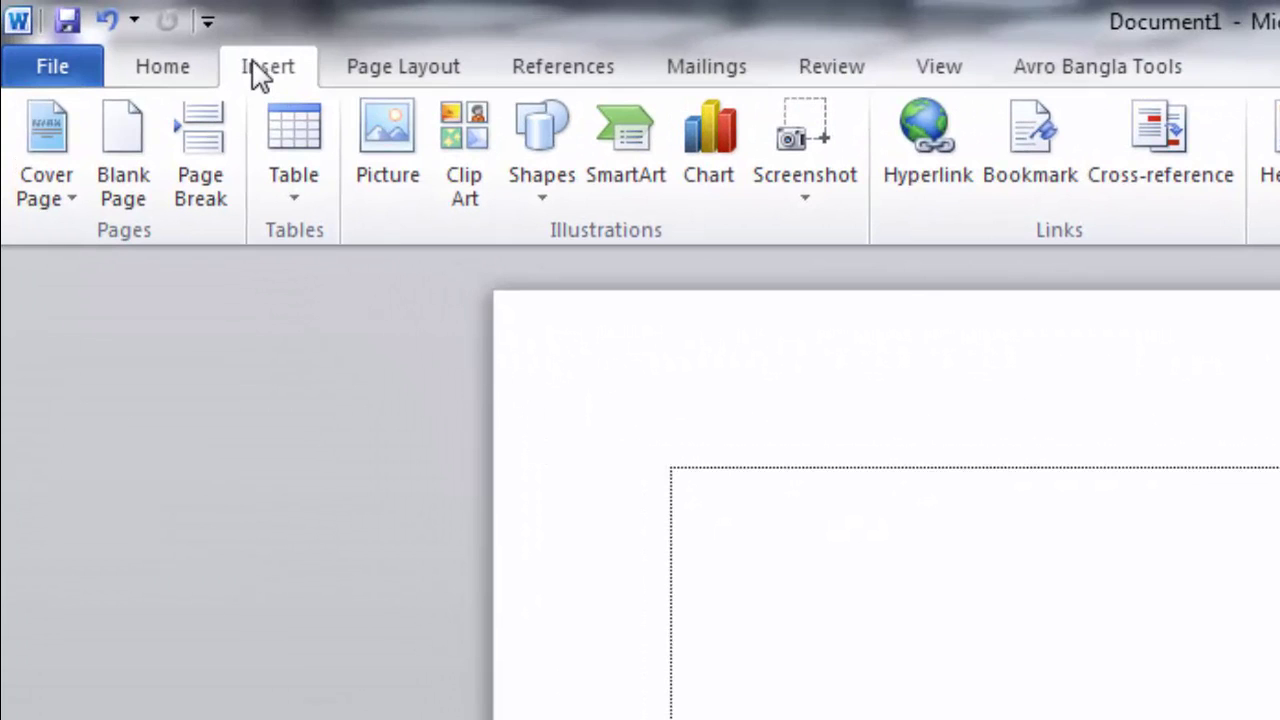
# - Insert the Desert picture from the Sample Pictures folder into the blank document
pyautogui.click(256, 68)
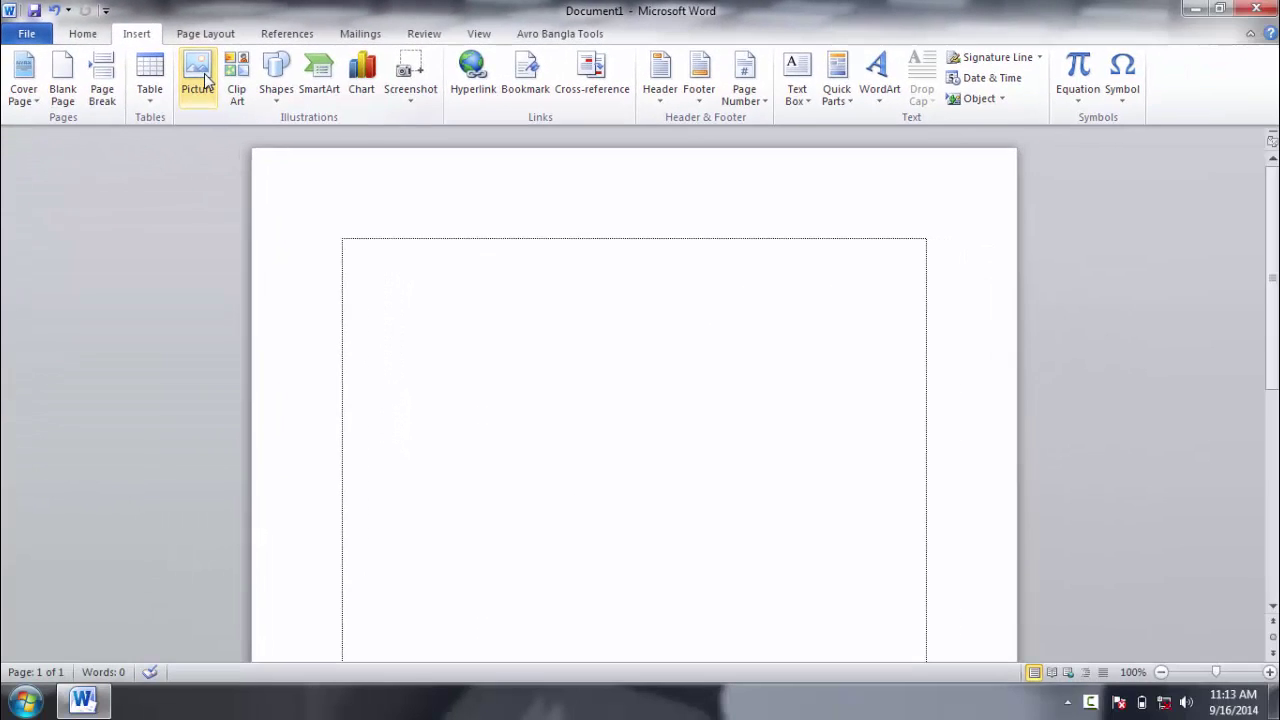
pyautogui.click(204, 80)
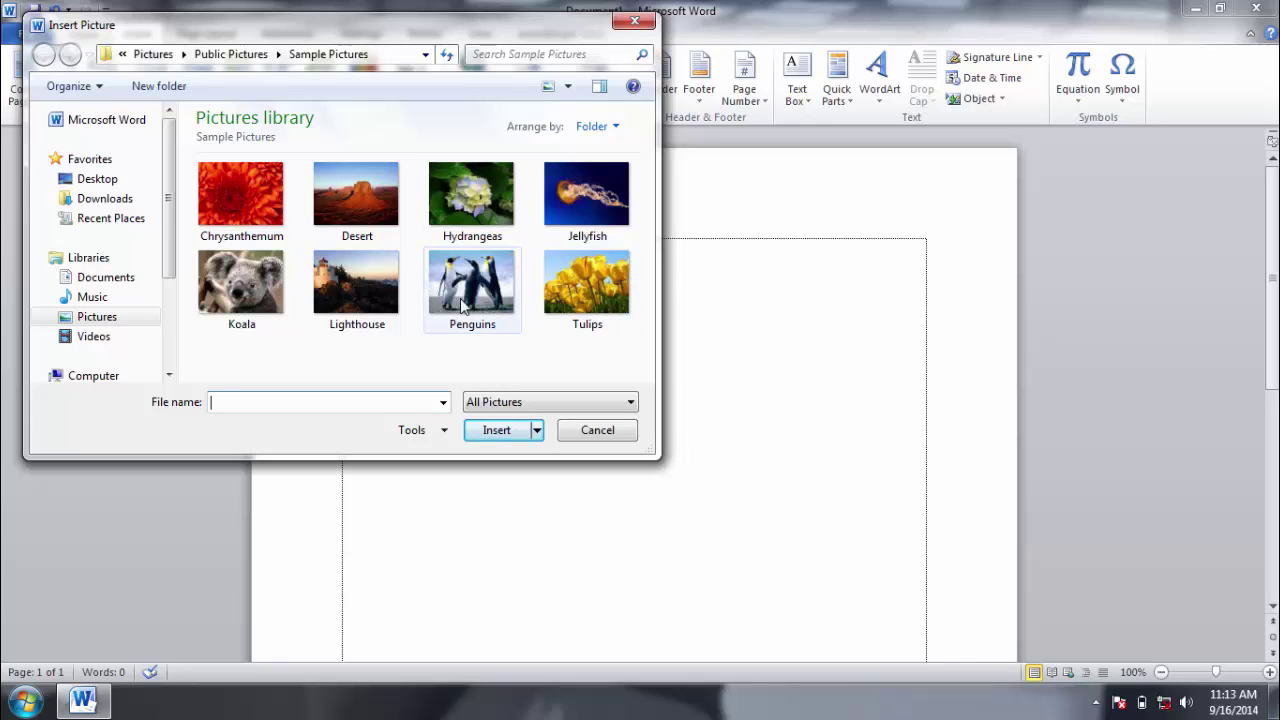
pyautogui.click(356, 198)
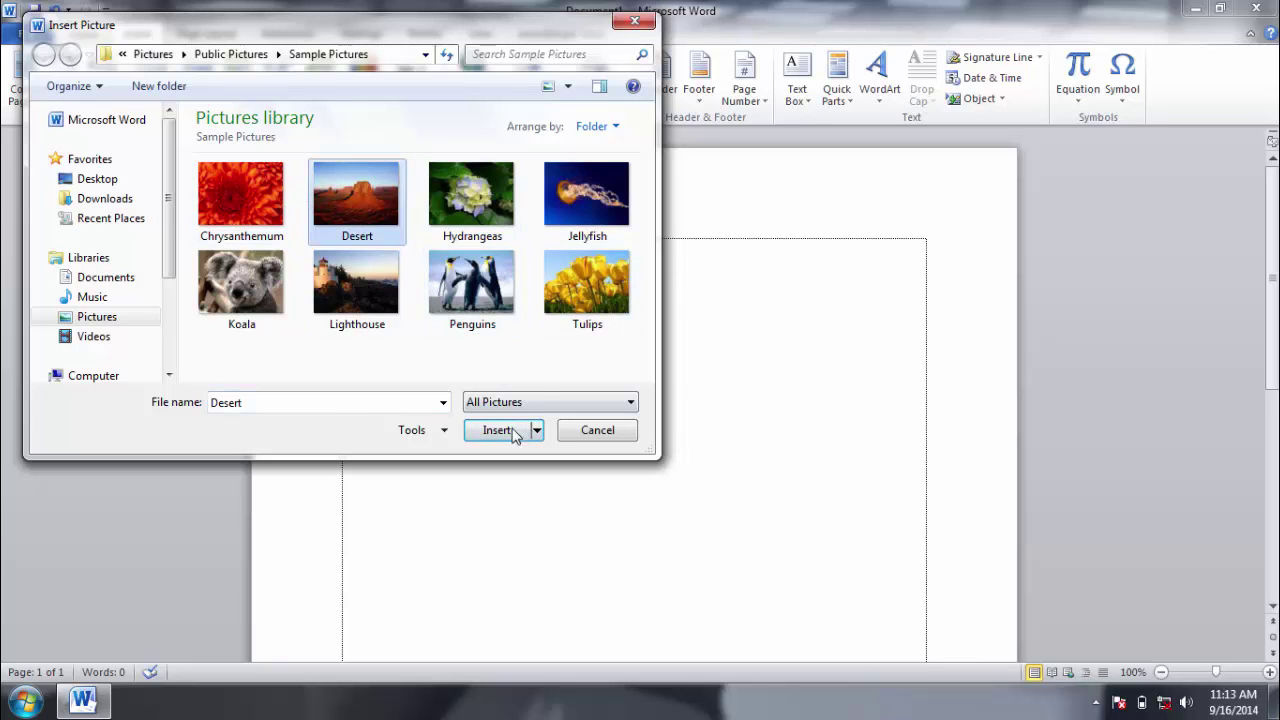
pyautogui.click(361, 216)
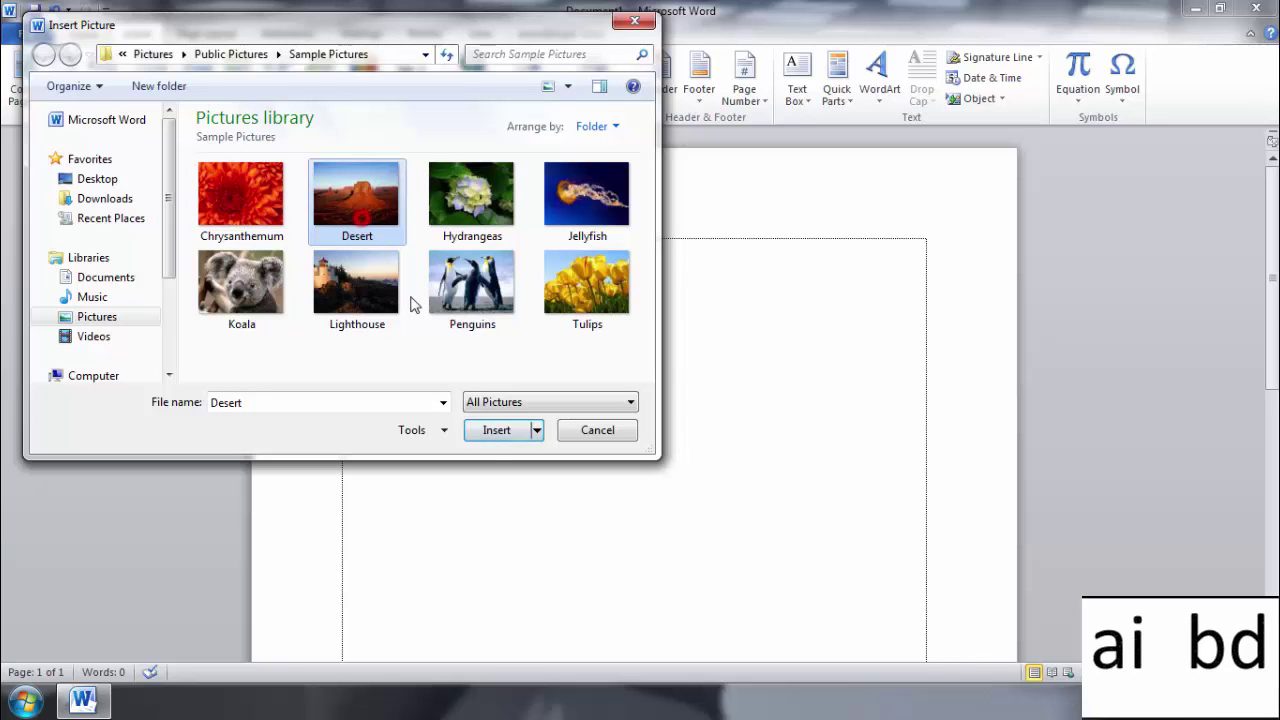
pyautogui.click(494, 432)
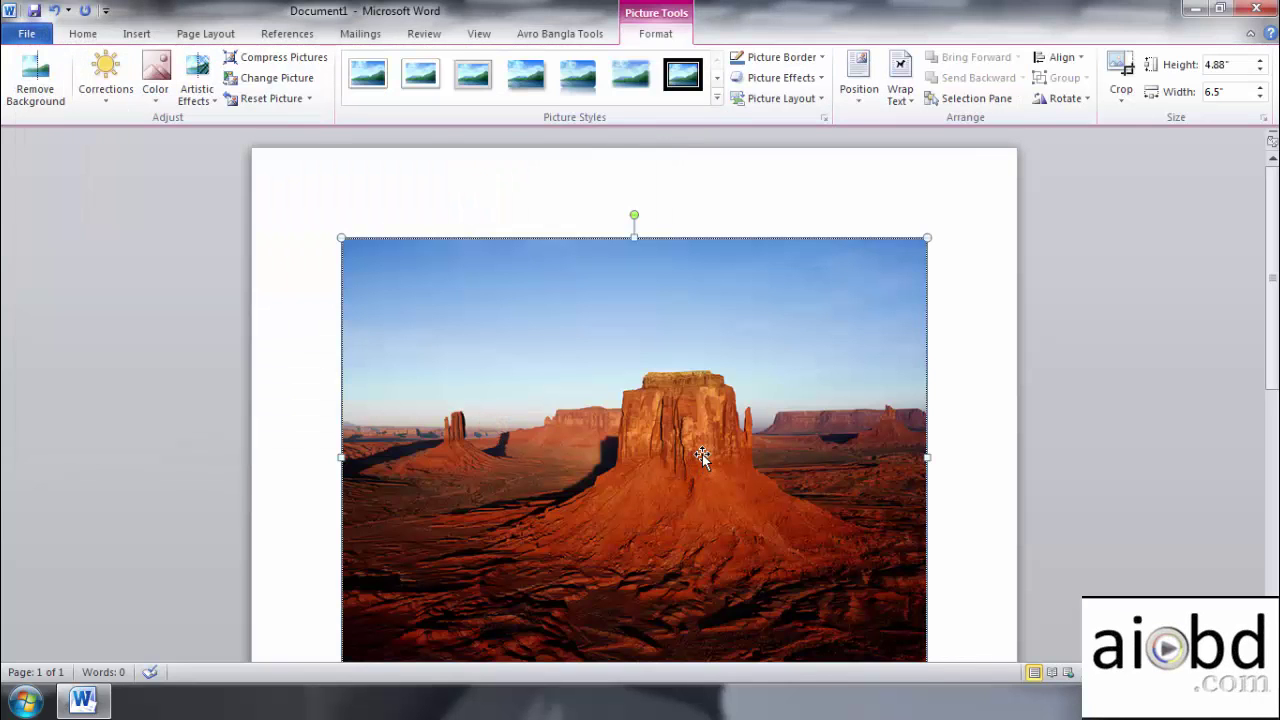
# - Shrink the desert picture proportionally to about 2.19" high by 2.92" wide
pyautogui.scroll(-3, 702, 456)
pyautogui.scroll(2, 823, 531)
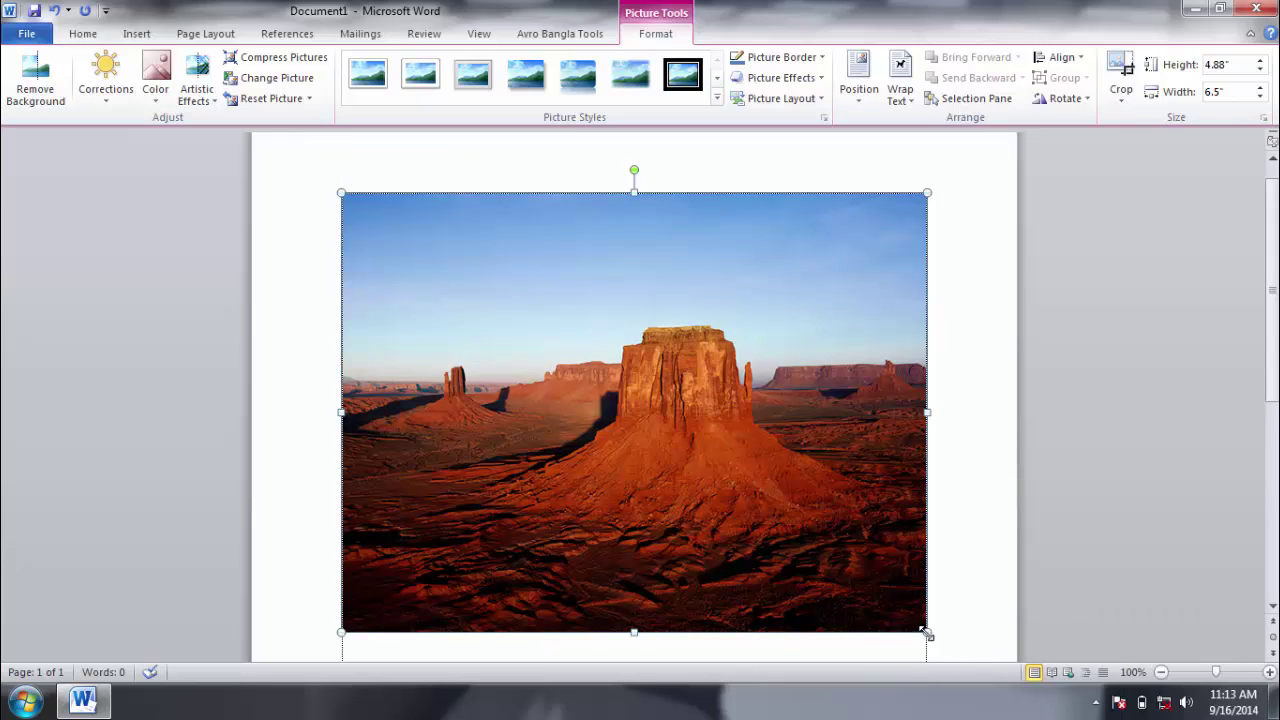
pyautogui.moveTo(925, 632); pyautogui.dragTo(600, 390)
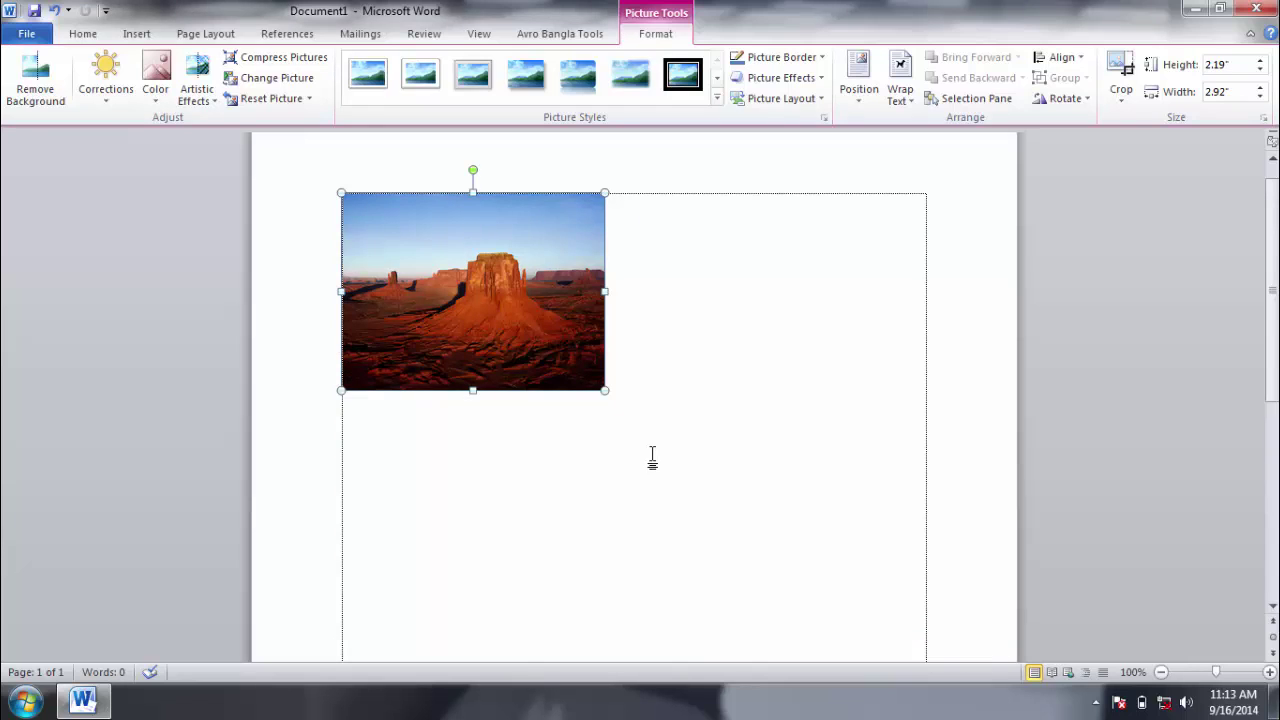
# - Try to move the inline desert picture into the empty area on its right
pyautogui.moveTo(537, 349); pyautogui.dragTo(625, 381)
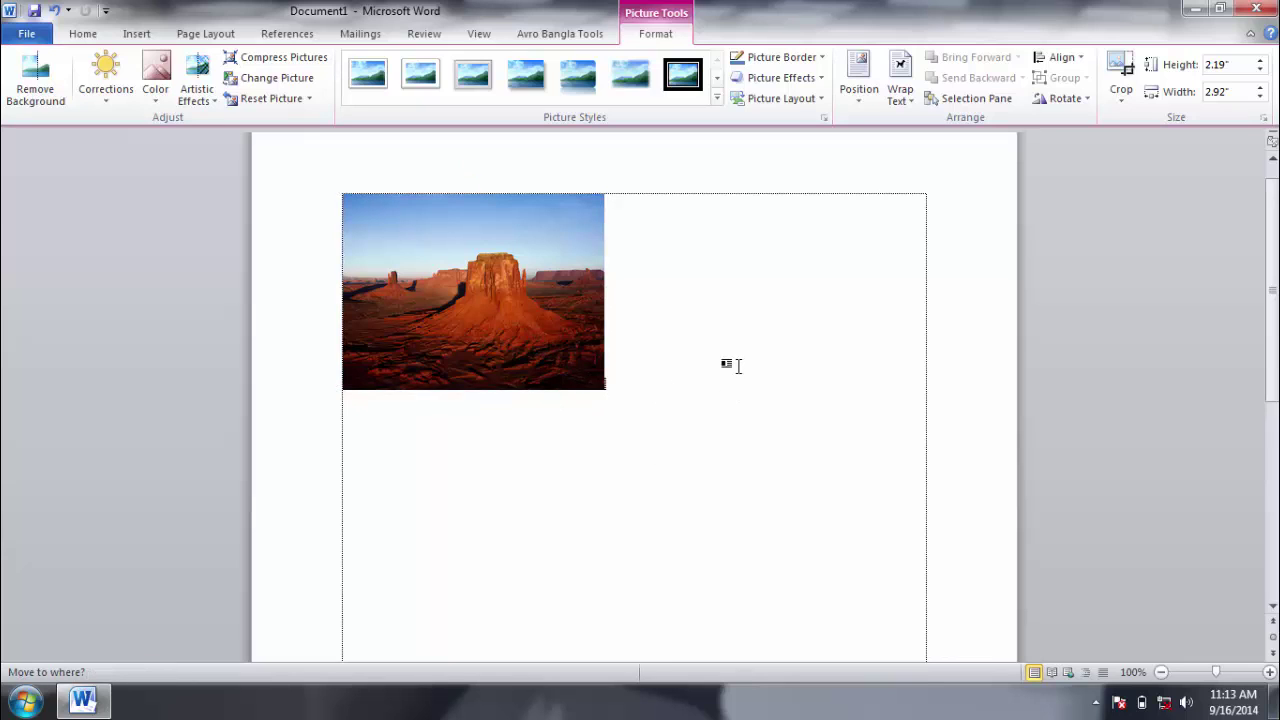
pyautogui.moveTo(737, 365); pyautogui.dragTo(740, 362)
pyautogui.moveTo(516, 304); pyautogui.dragTo(751, 329)
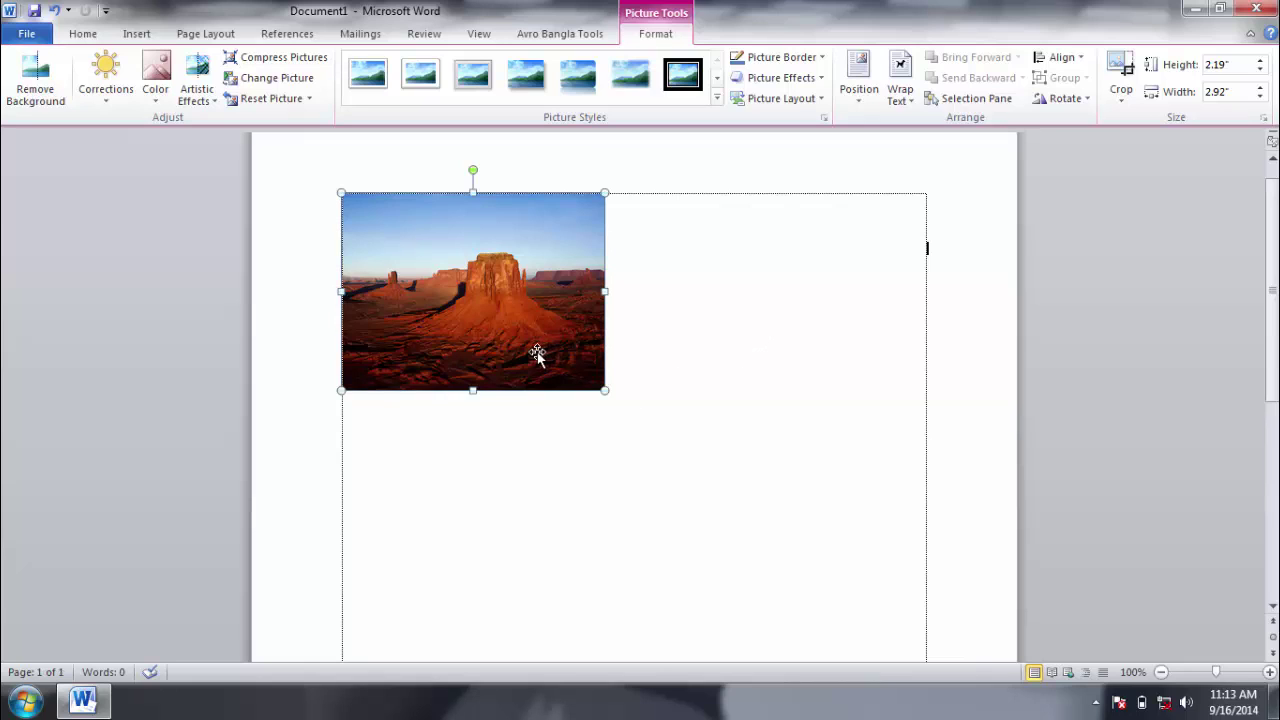
# - Set the desert picture's text wrapping to Behind Text and move it slightly down and to the right on the page
pyautogui.rightClick(475, 268)
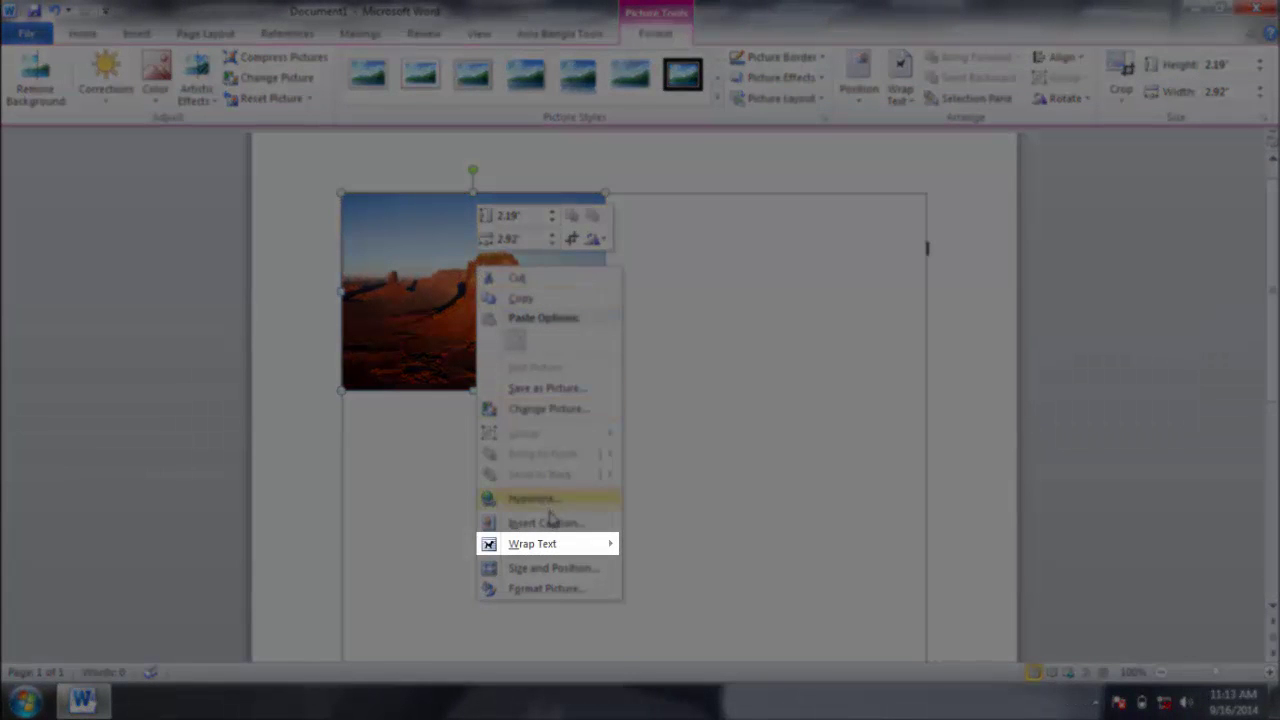
pyautogui.moveTo(578, 540)
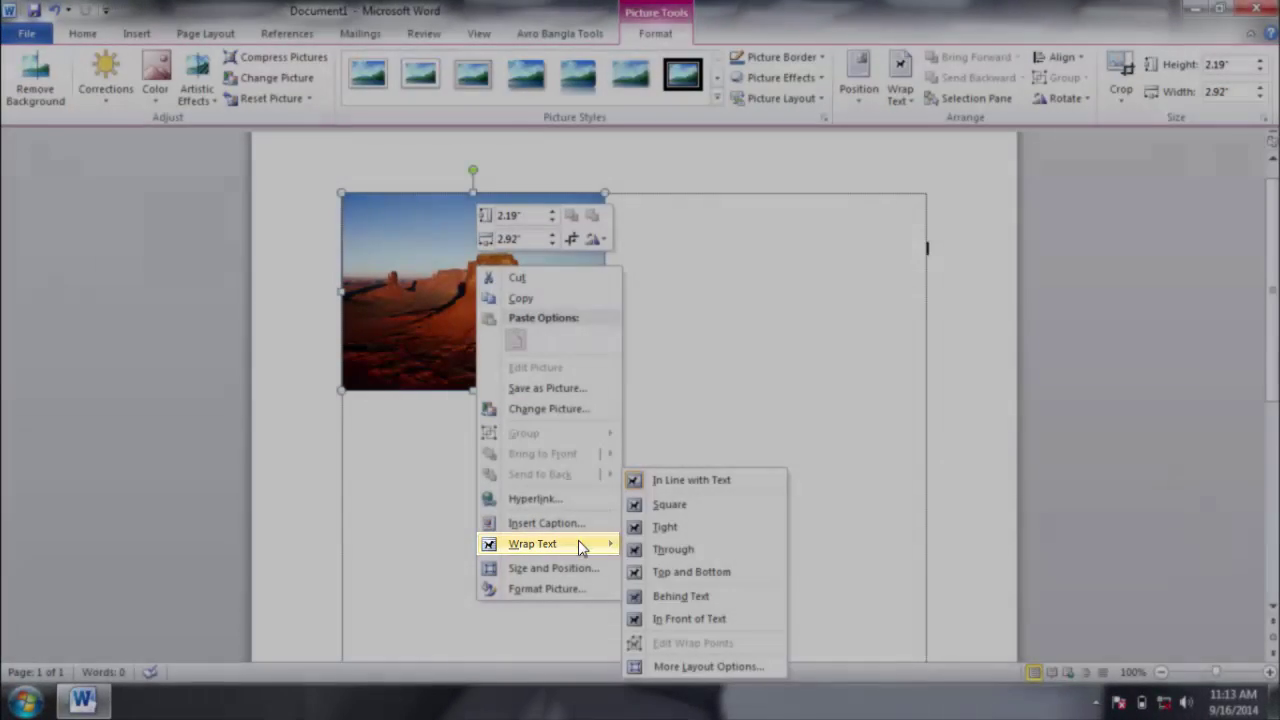
pyautogui.click(697, 598)
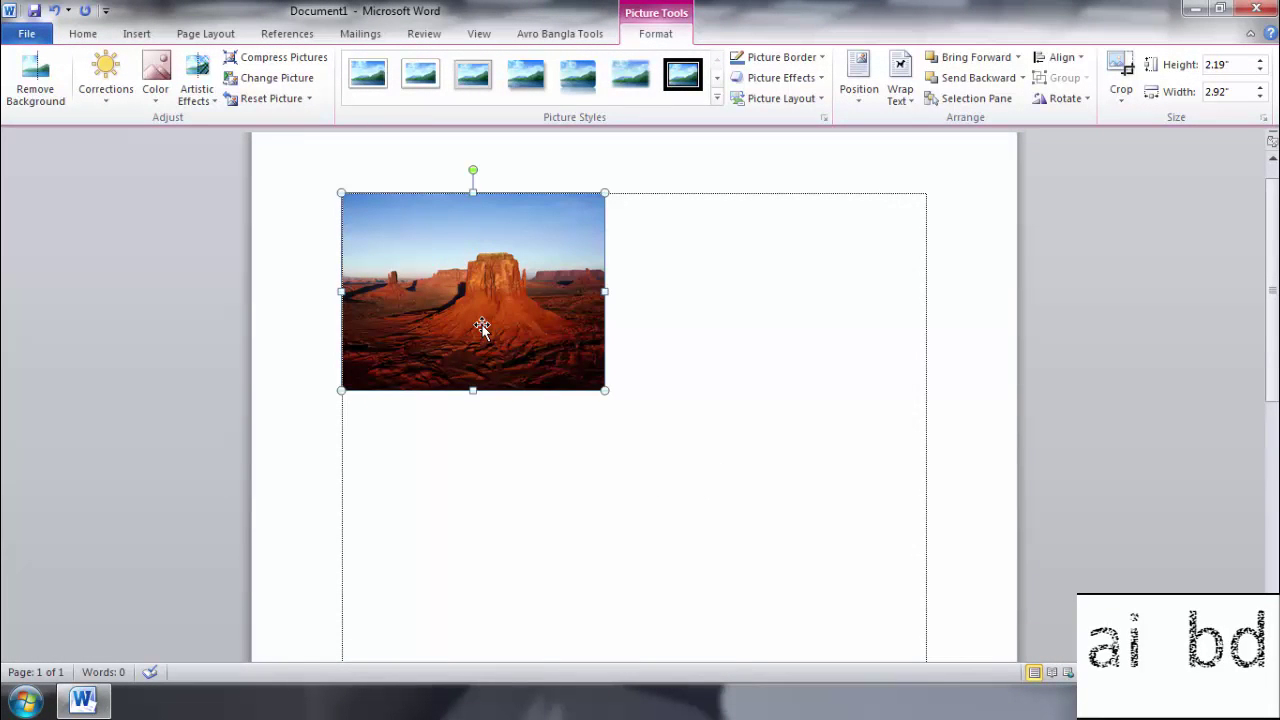
pyautogui.moveTo(488, 325); pyautogui.dragTo(561, 344)
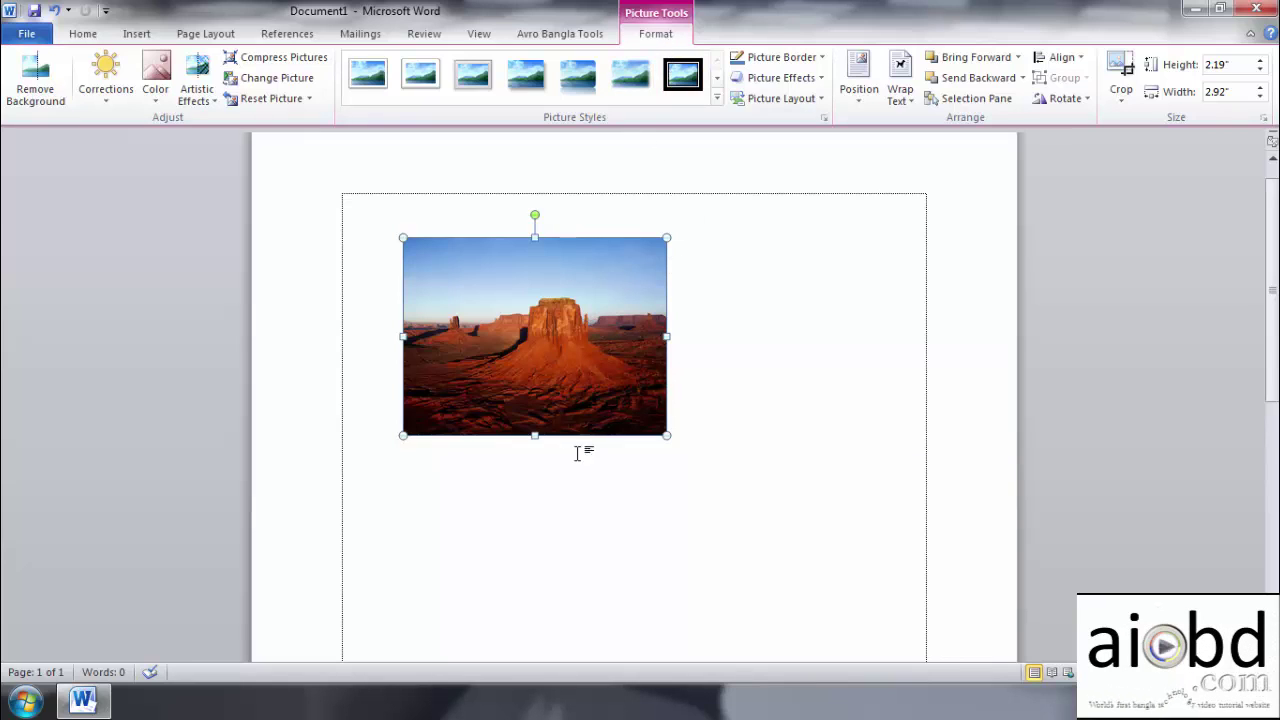
# - Apply the picture style with a white border and diagonally snipped corners to the desert picture, leaving it deselected
pyautogui.click(567, 355)
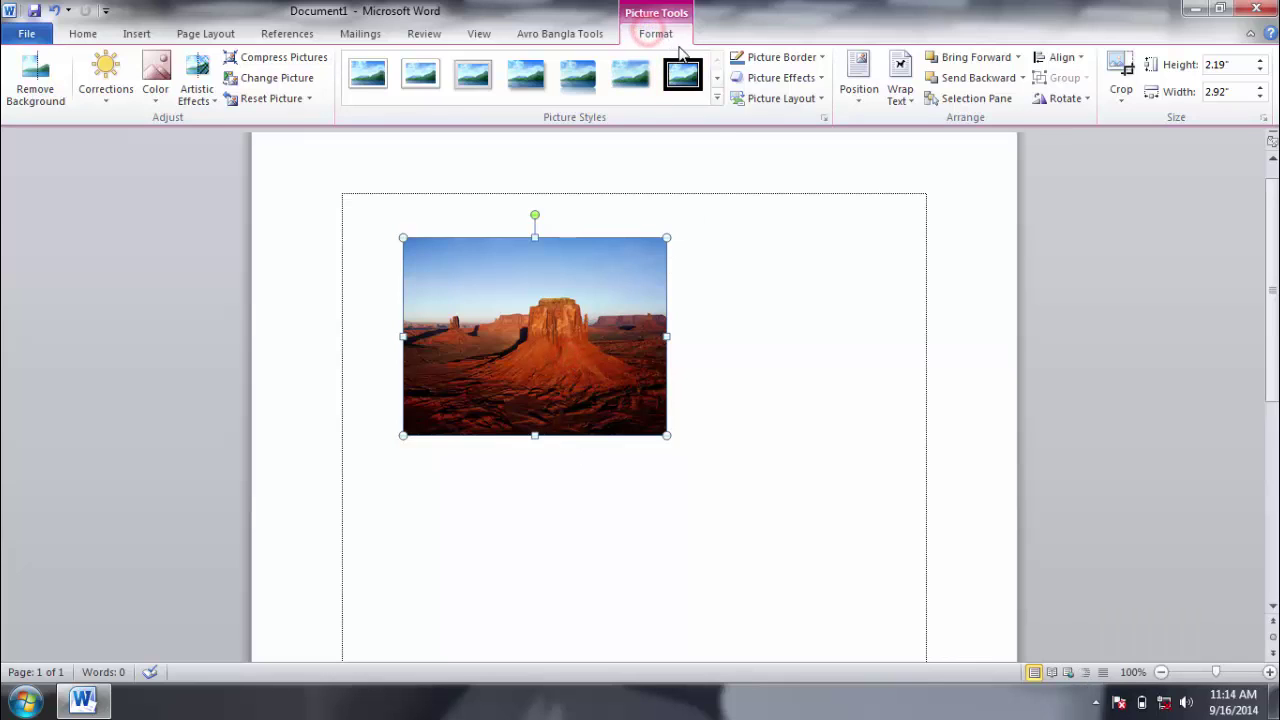
pyautogui.click(717, 98)
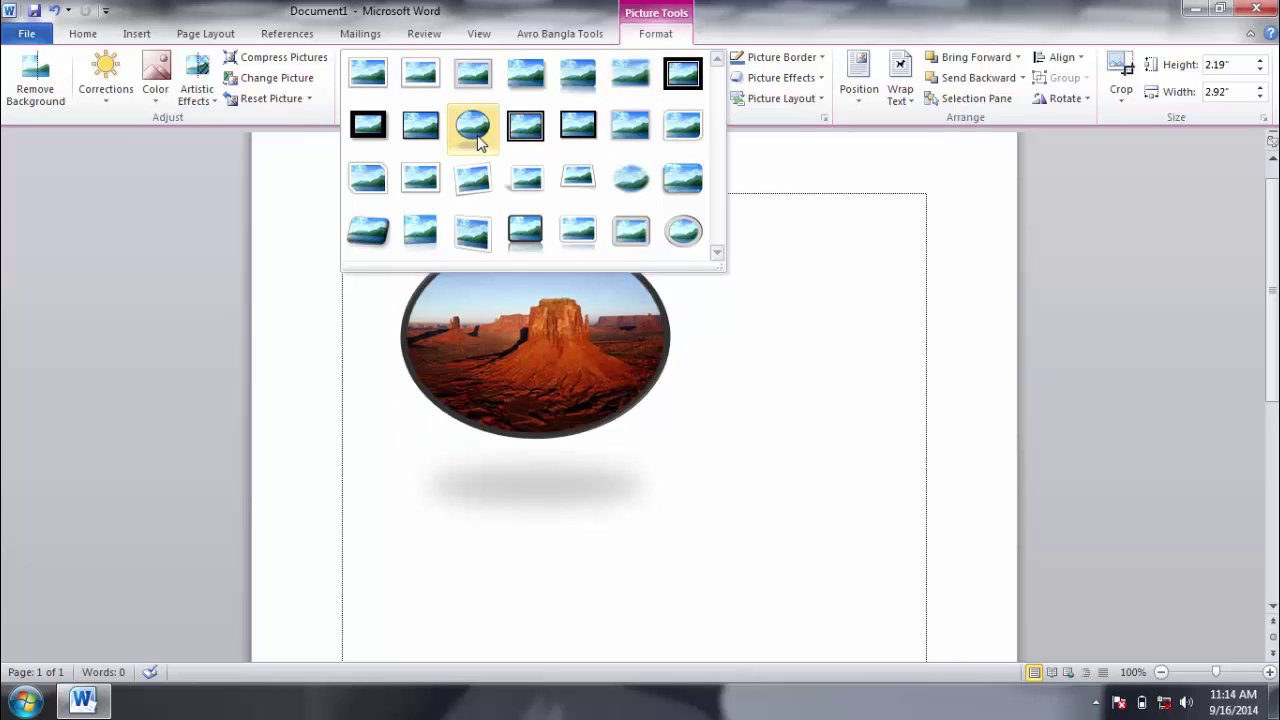
pyautogui.click(368, 185)
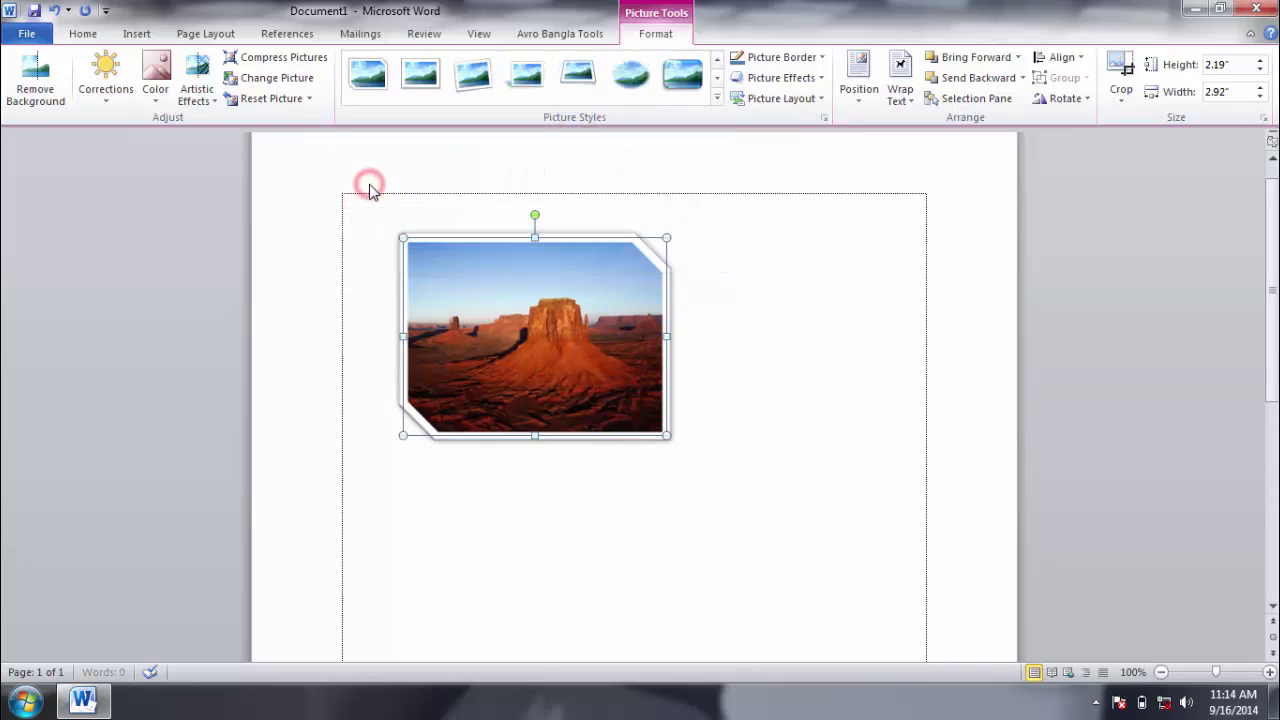
pyautogui.click(905, 400)
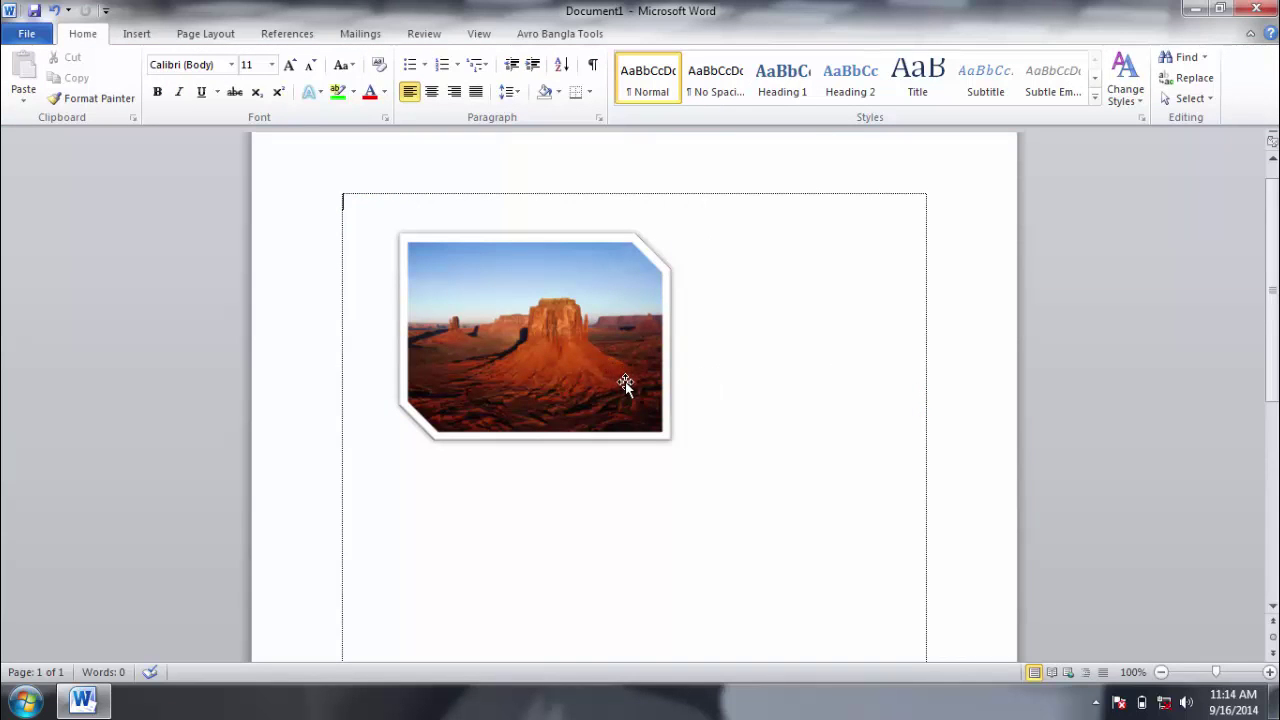
# - Delete the styled desert picture from the page
pyautogui.click(595, 357)
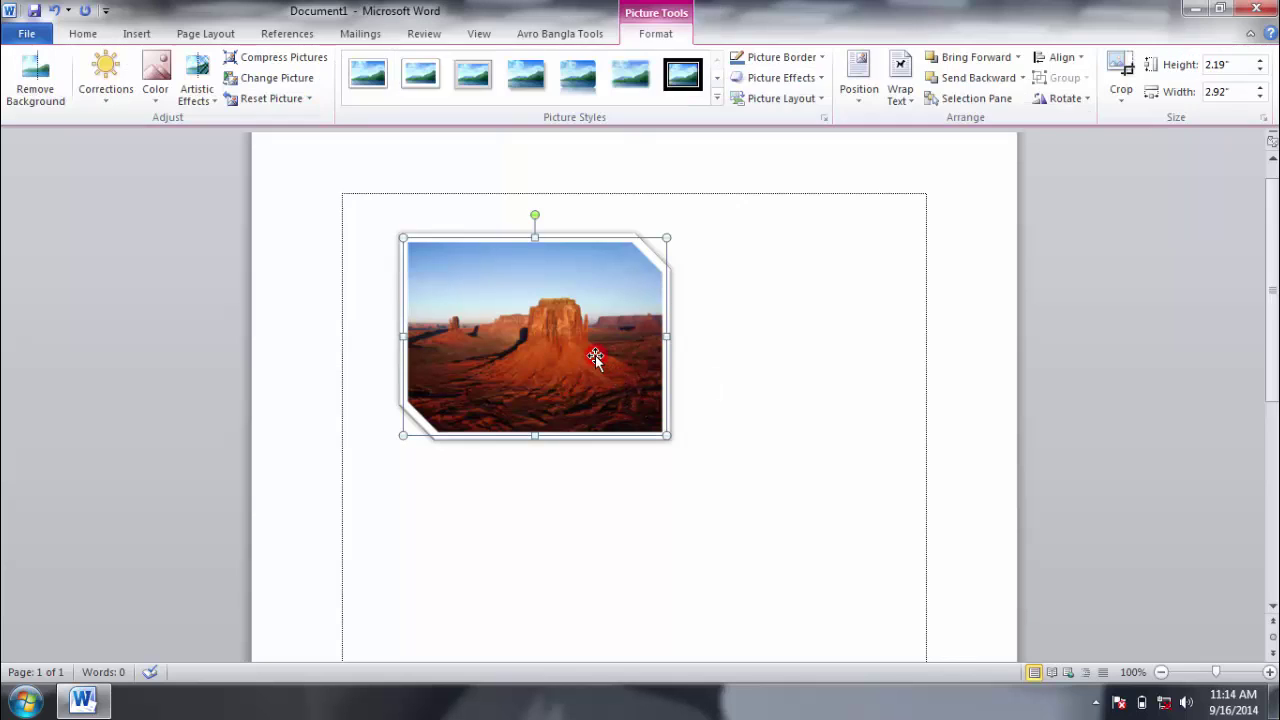
pyautogui.rightClick(546, 312)
pyautogui.click(510, 312)
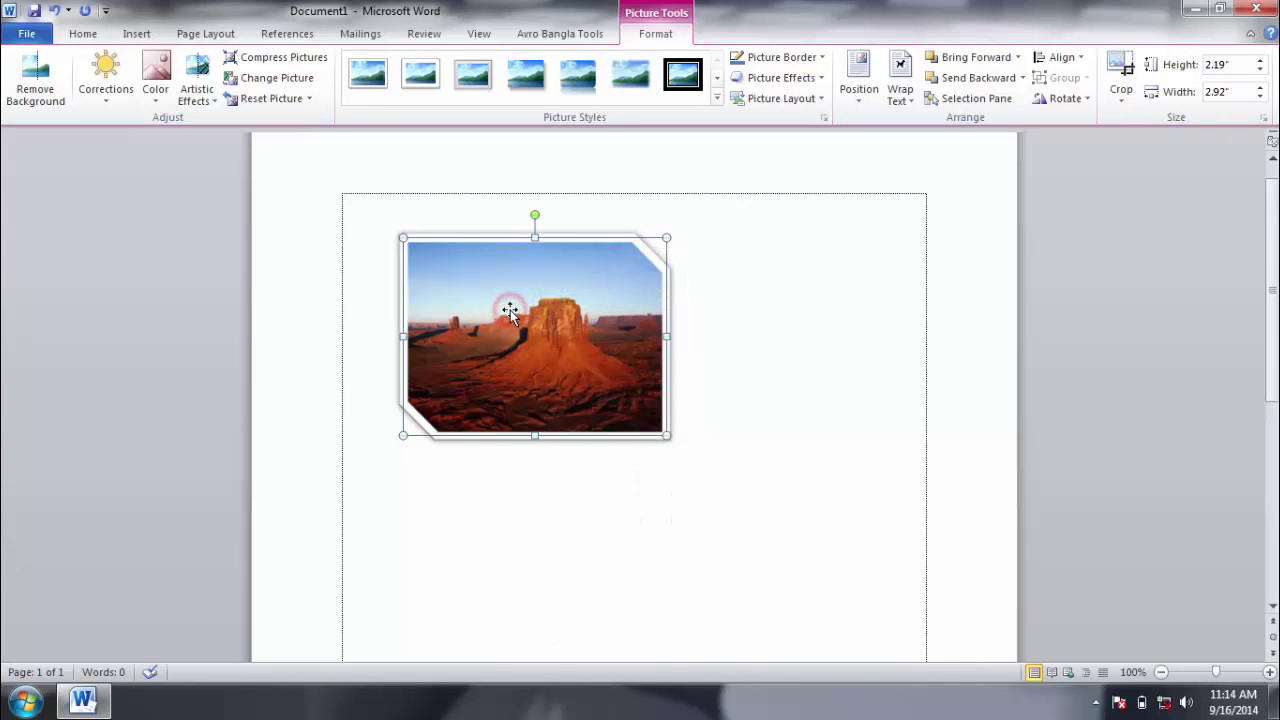
pyautogui.press('Delete')
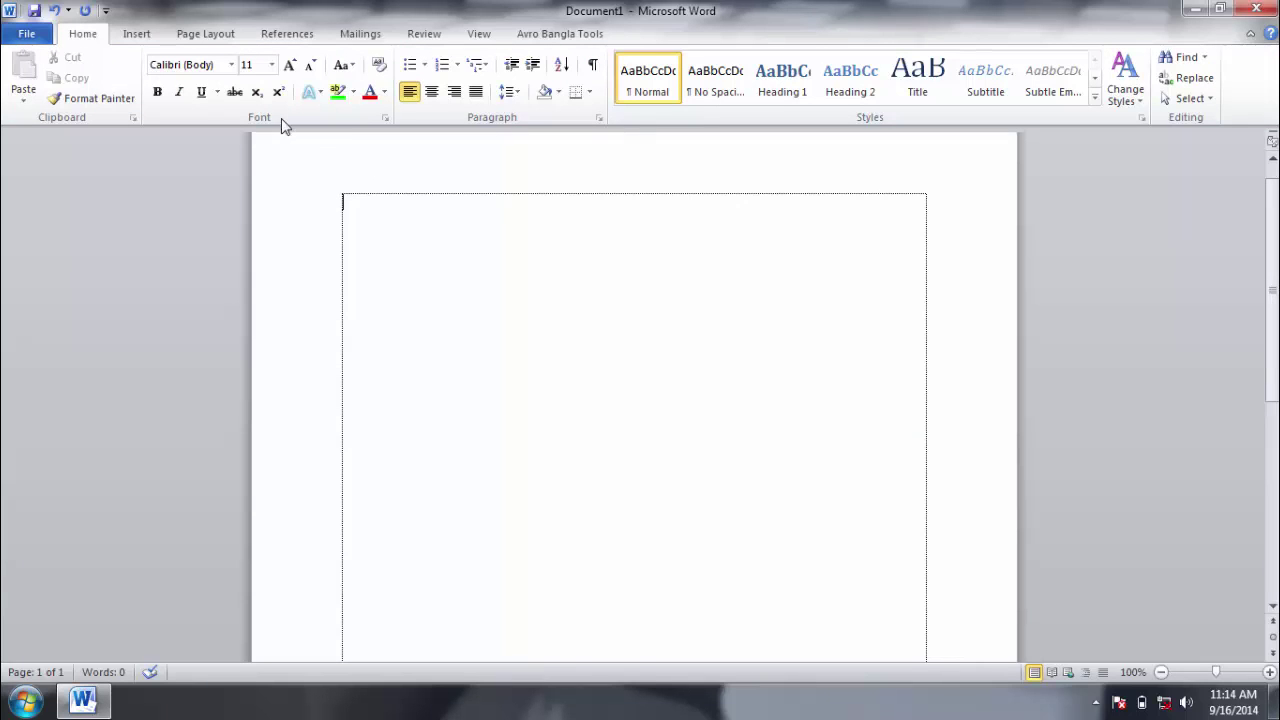
# - List all clip art with an empty search and insert the church-among-trees image into the document
pyautogui.click(130, 36)
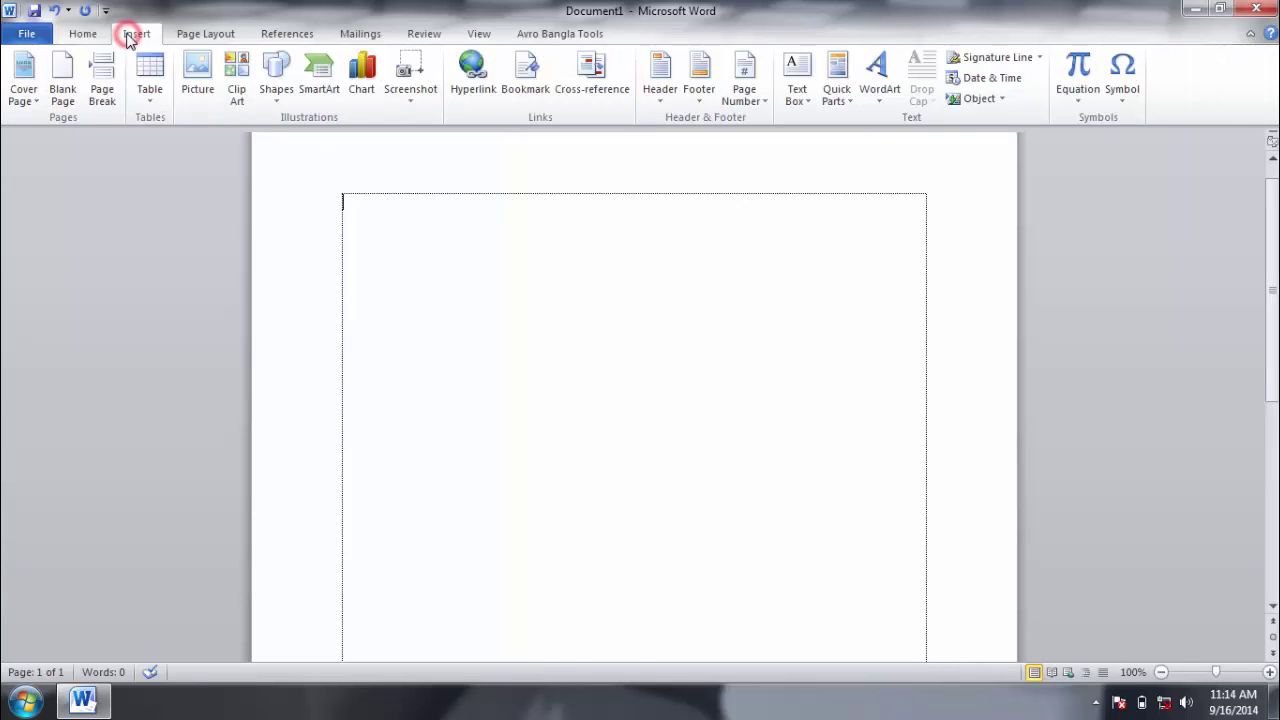
pyautogui.click(243, 100)
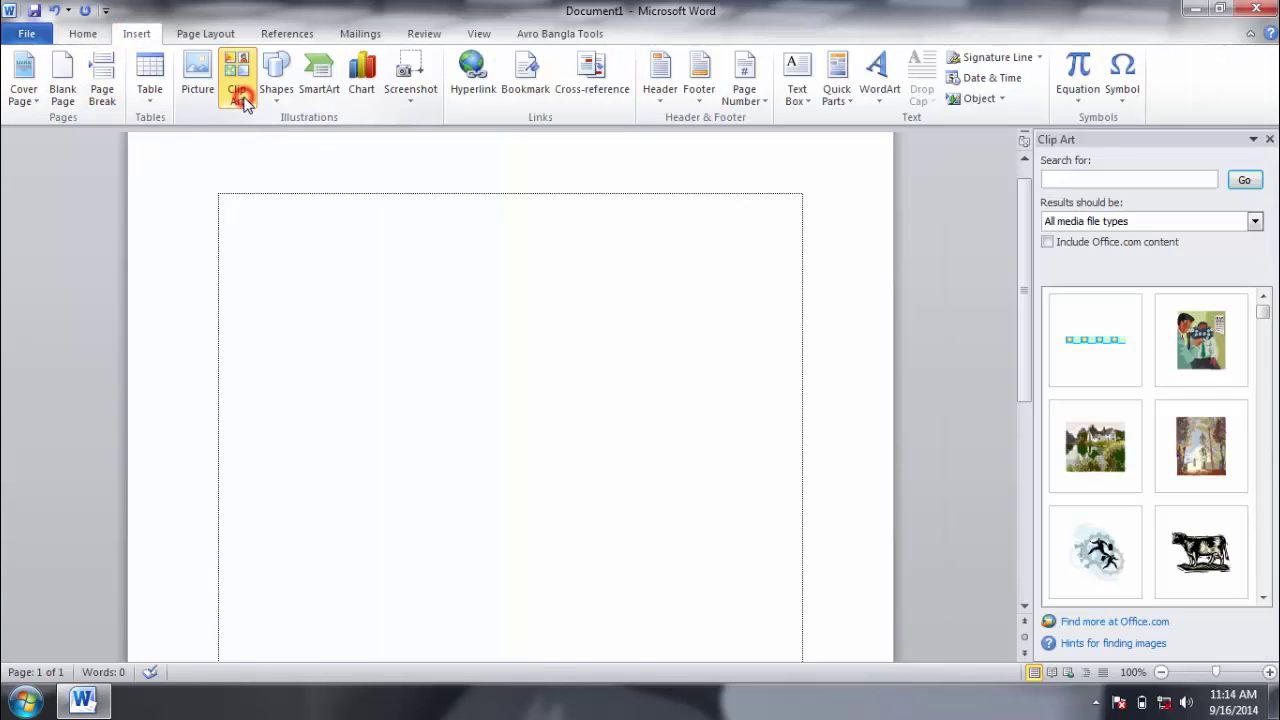
pyautogui.click(1245, 182)
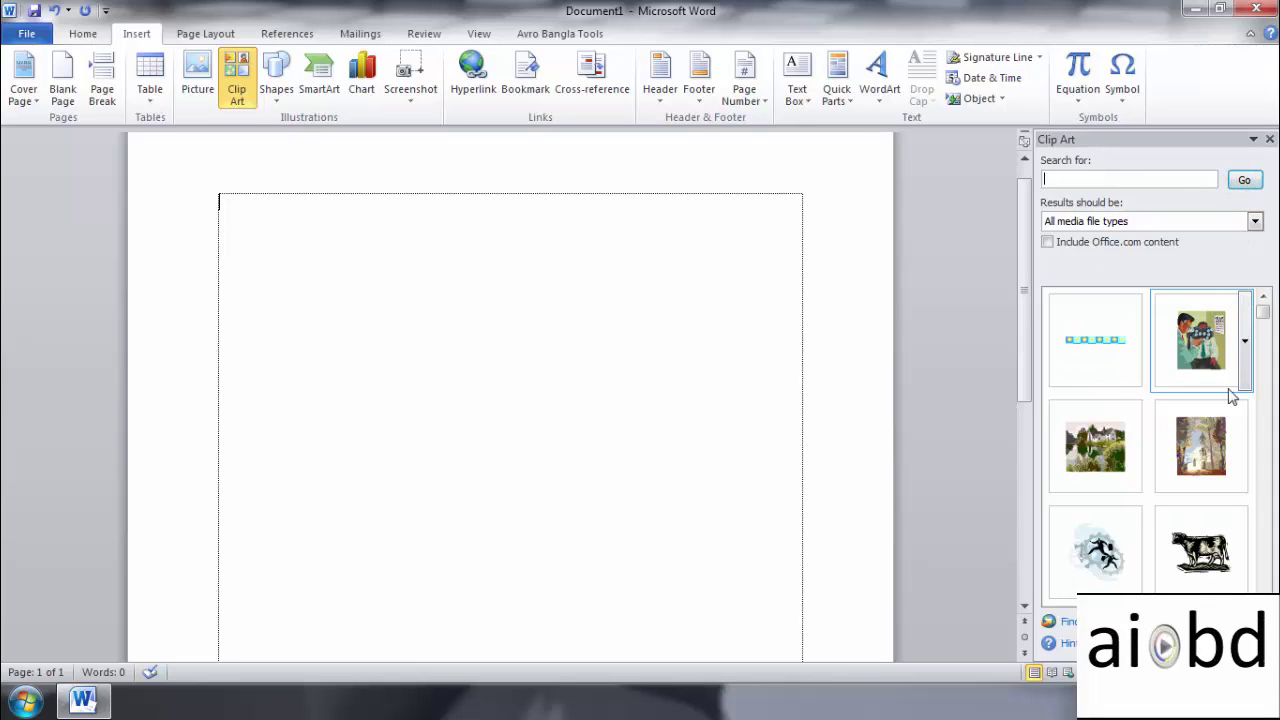
pyautogui.moveTo(1129, 420)
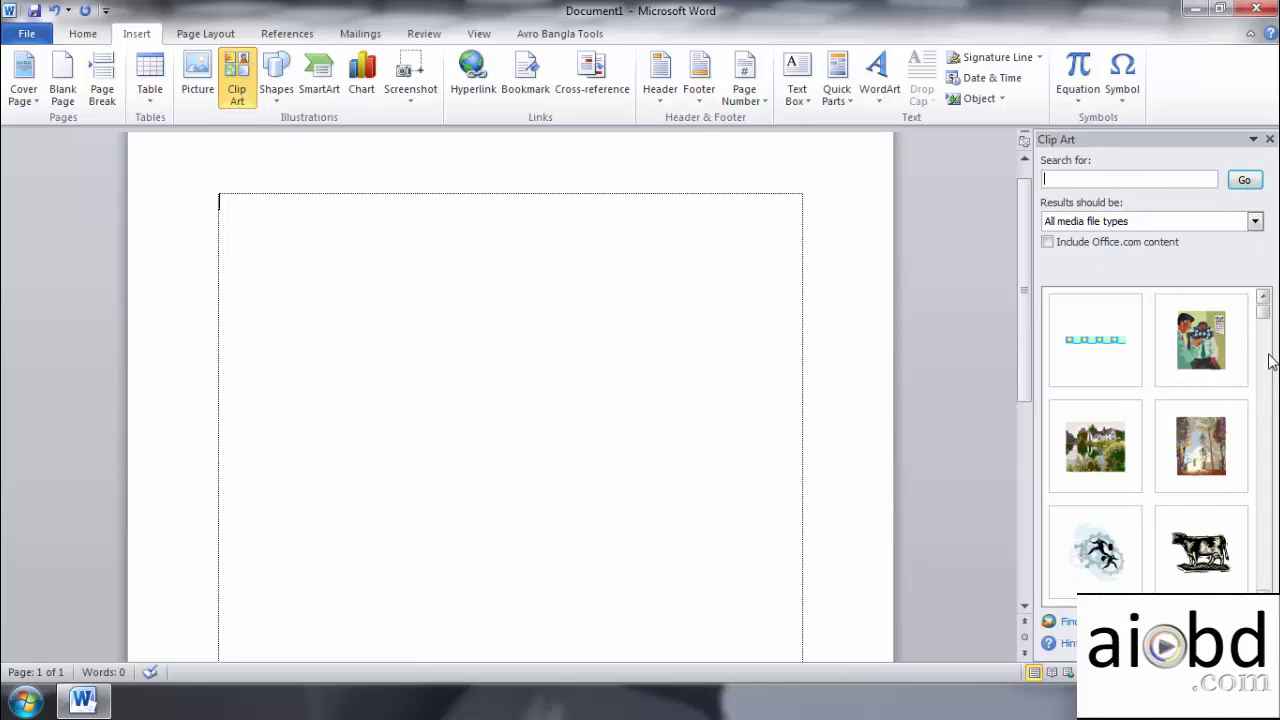
pyautogui.click(1188, 447)
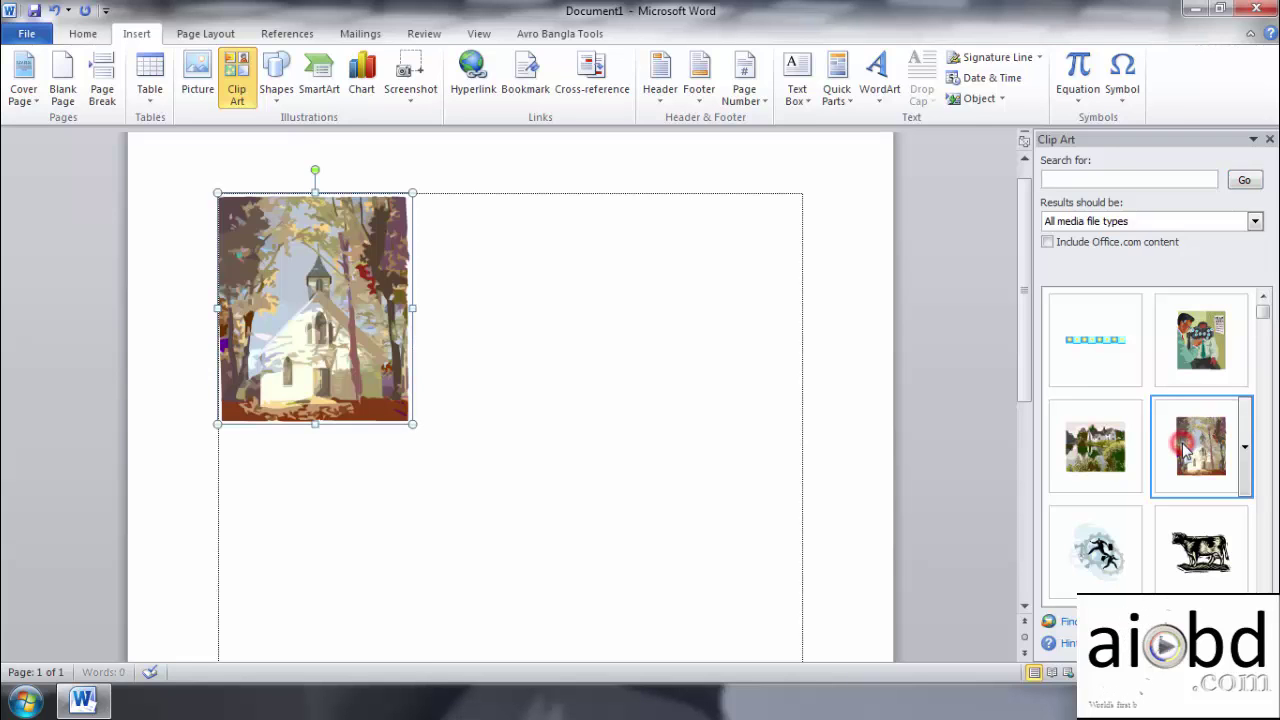
# - Browse through the available clip art thumbnails
pyautogui.scroll(-3, 1186, 453)
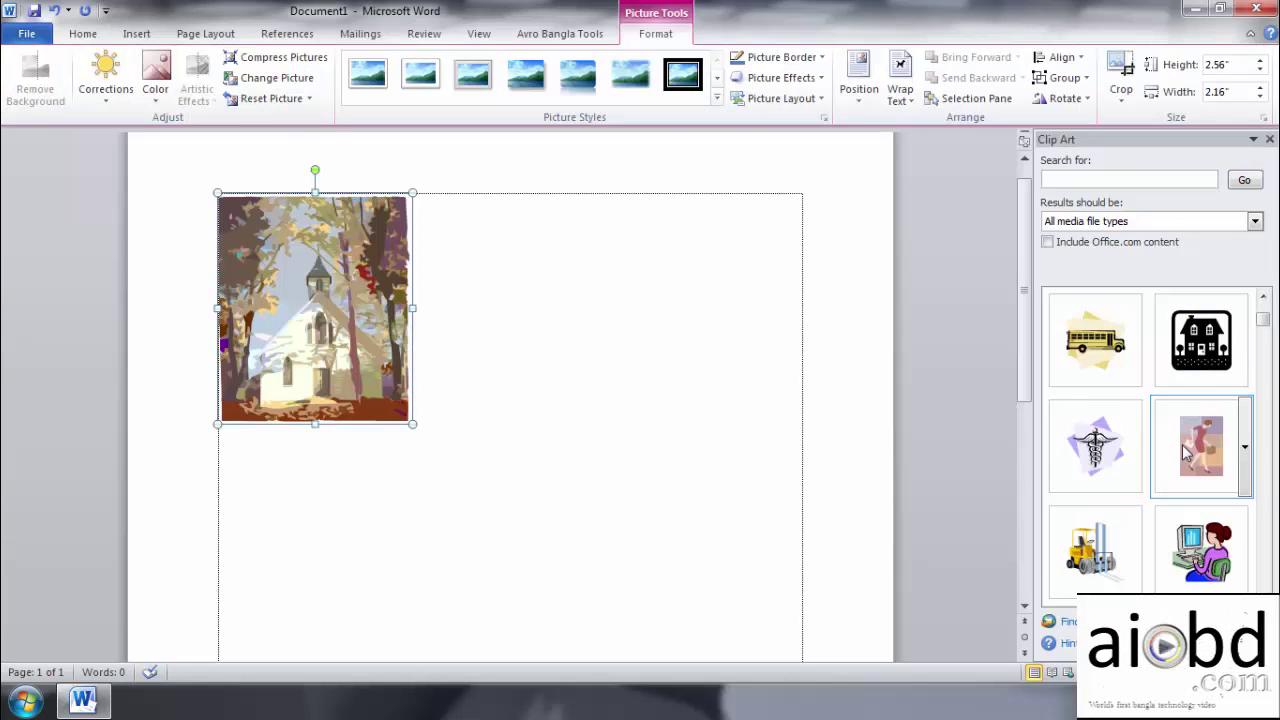
pyautogui.scroll(-3, 1186, 453)
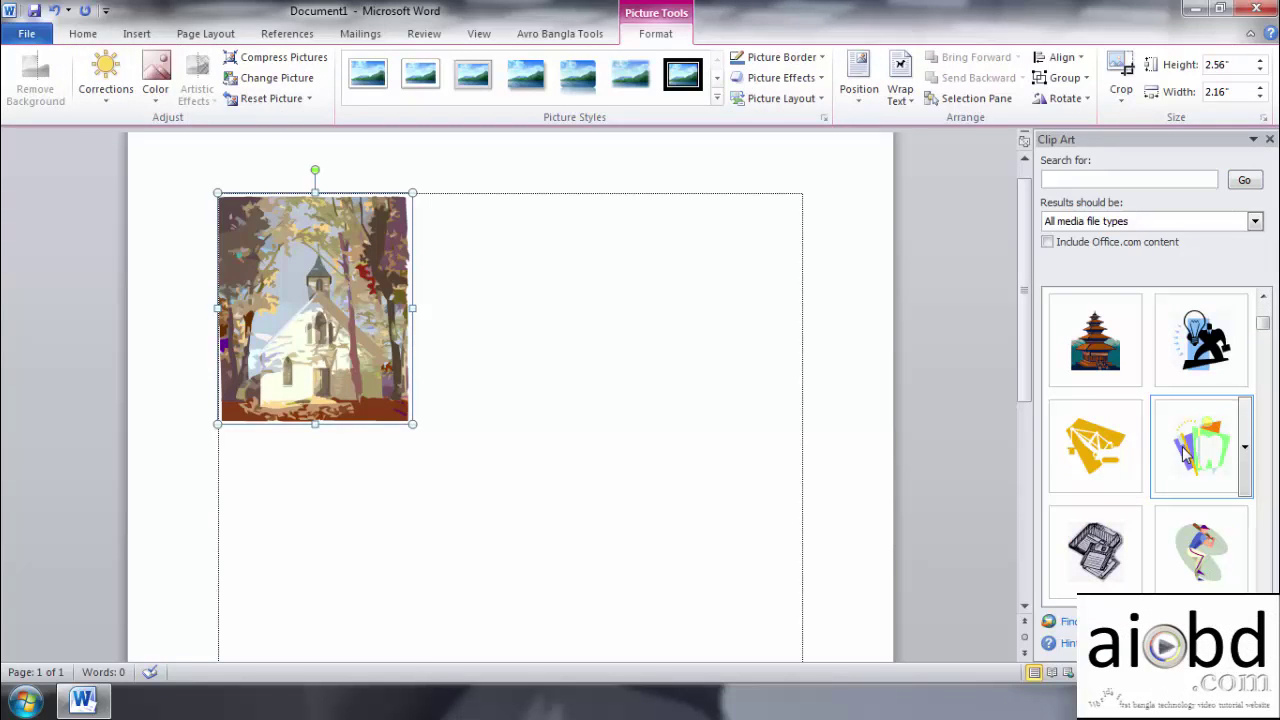
pyautogui.scroll(-6, 1186, 453)
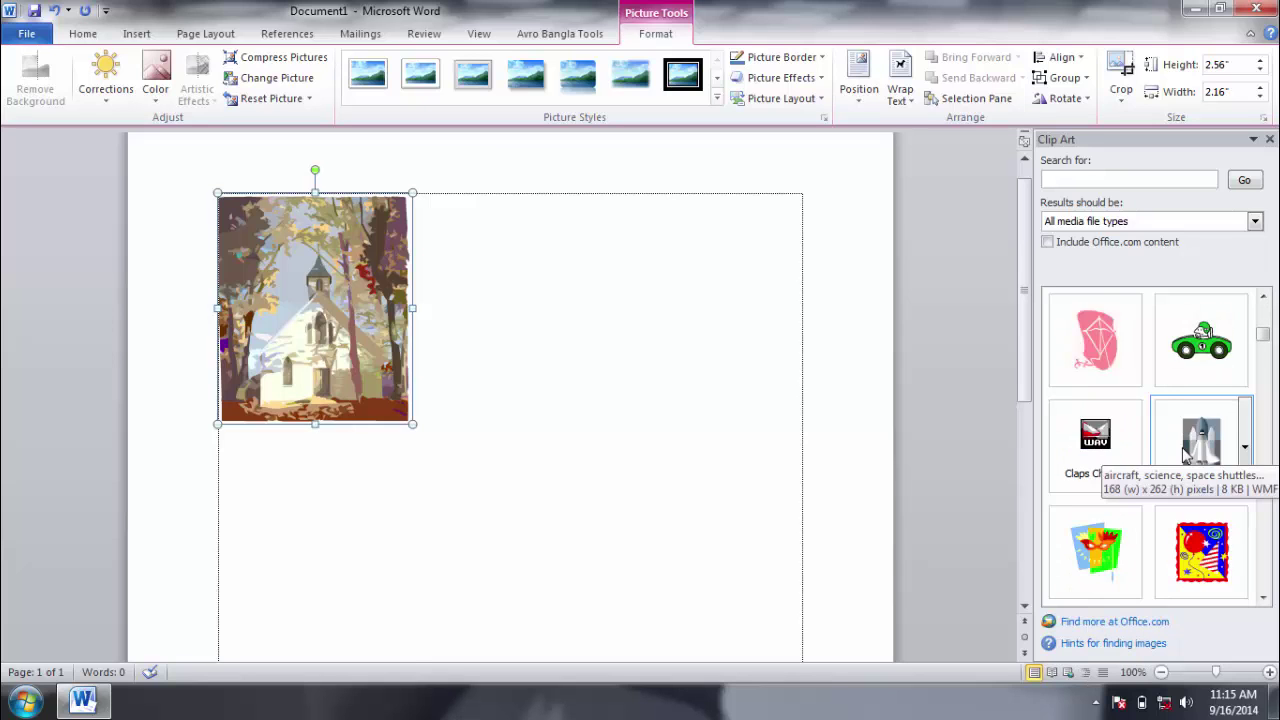
pyautogui.scroll(-9, 1186, 455)
pyautogui.scroll(-3, 1186, 455)
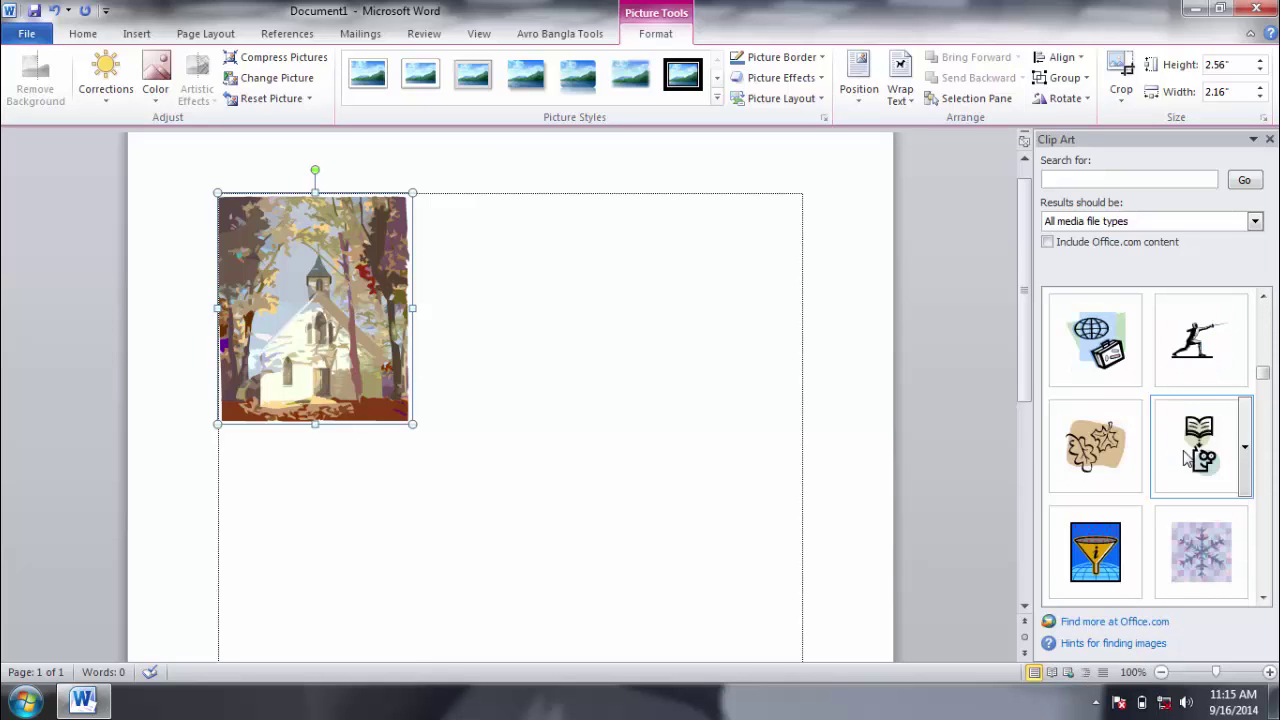
pyautogui.scroll(-3, 1186, 455)
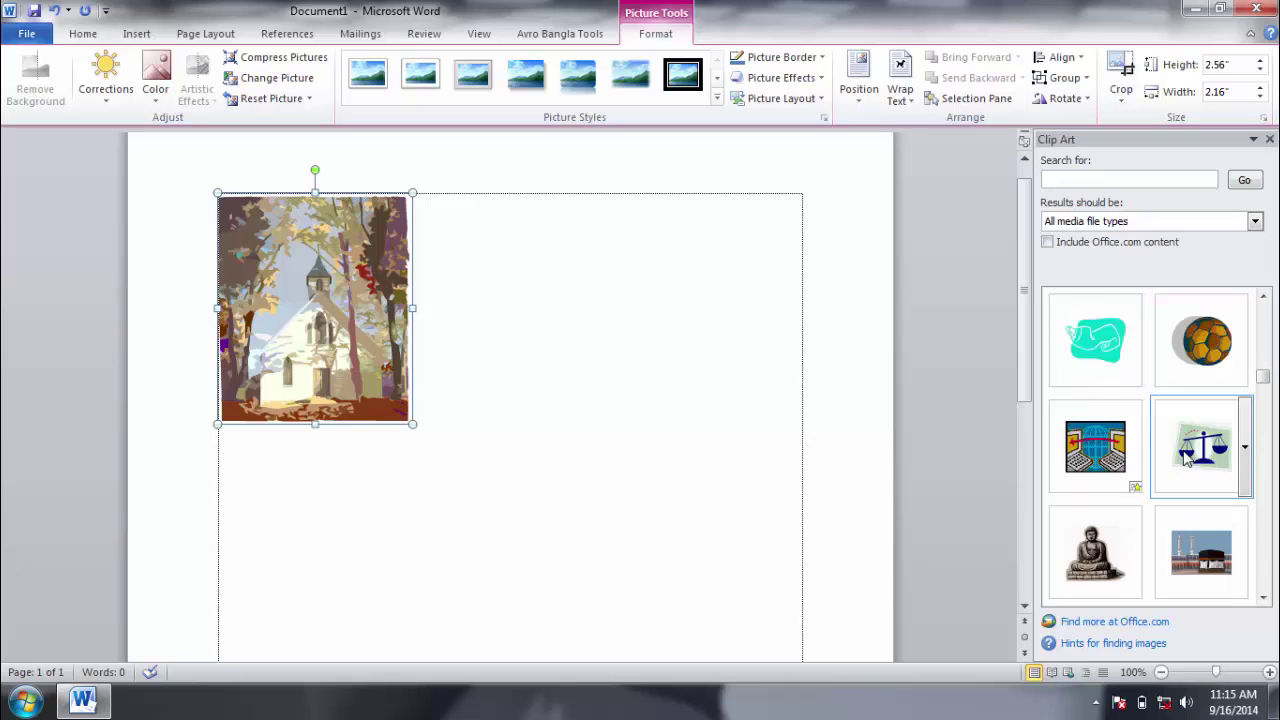
# - Close the Clip Art pane and delete the church image from the page
pyautogui.click(1269, 140)
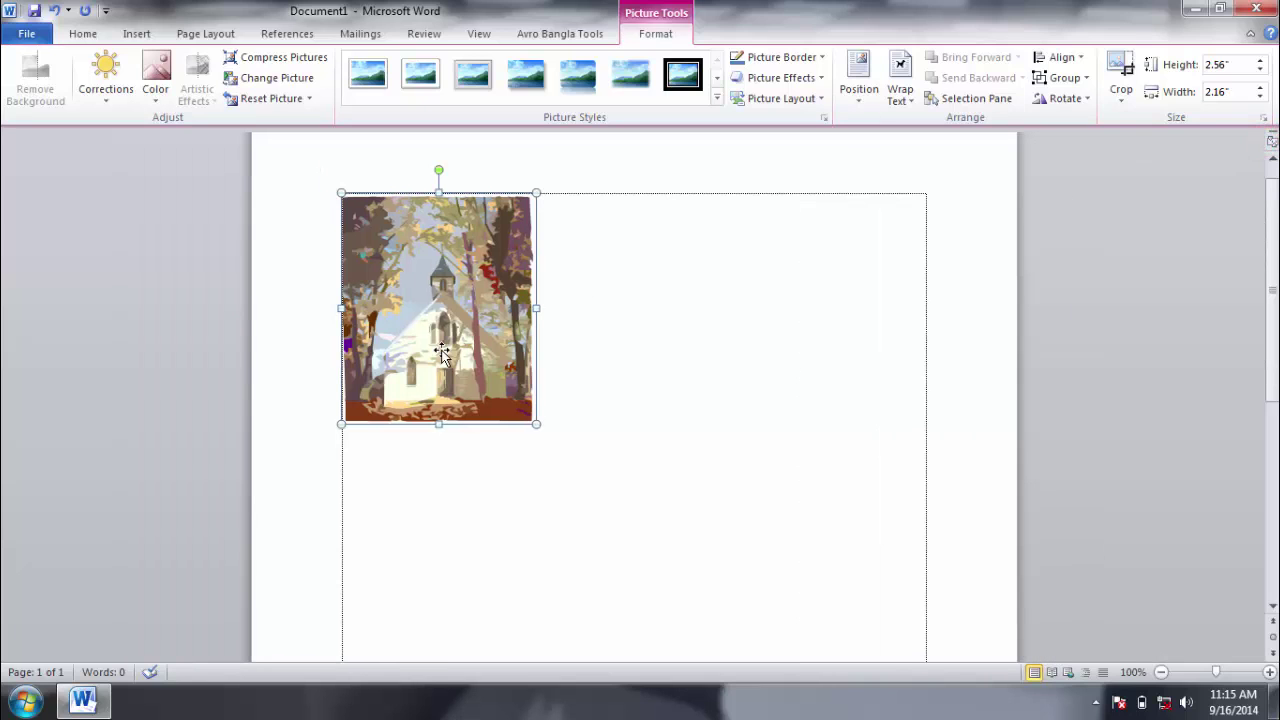
pyautogui.press('Delete')
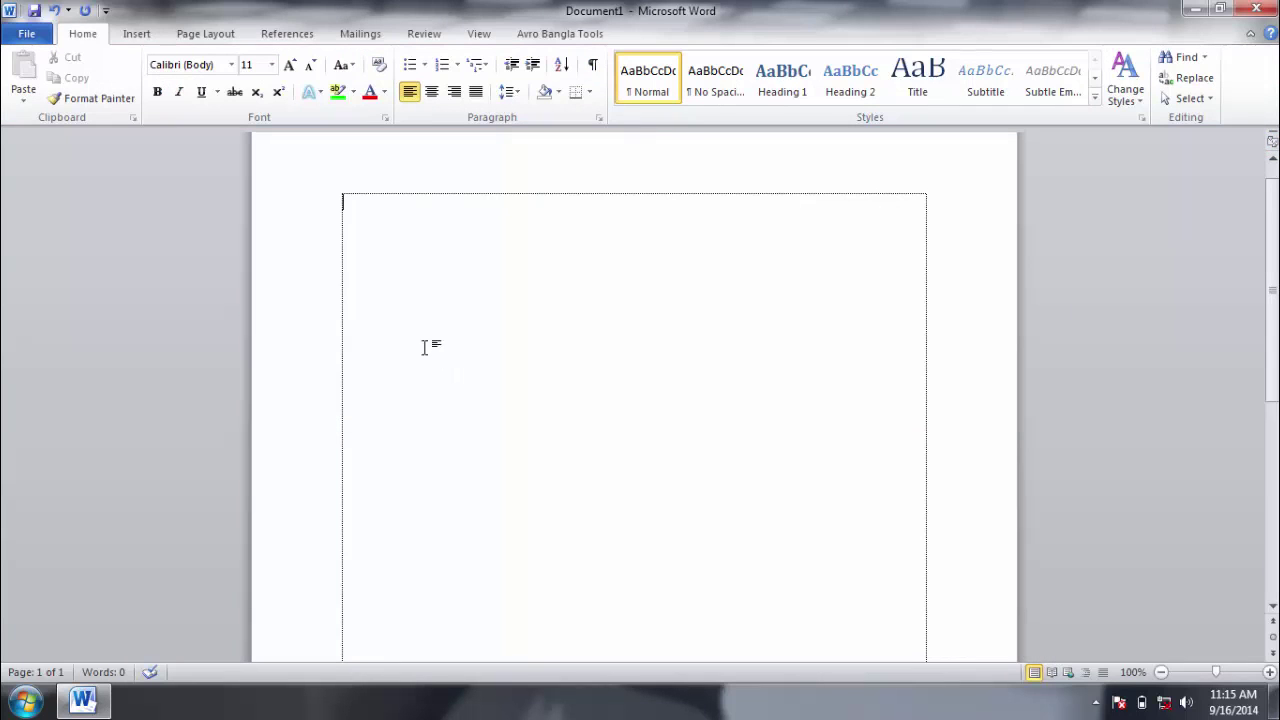
# - Draw a wave shape about 4.3" wide and 2.16" high in the upper part of the page
pyautogui.click(141, 36)
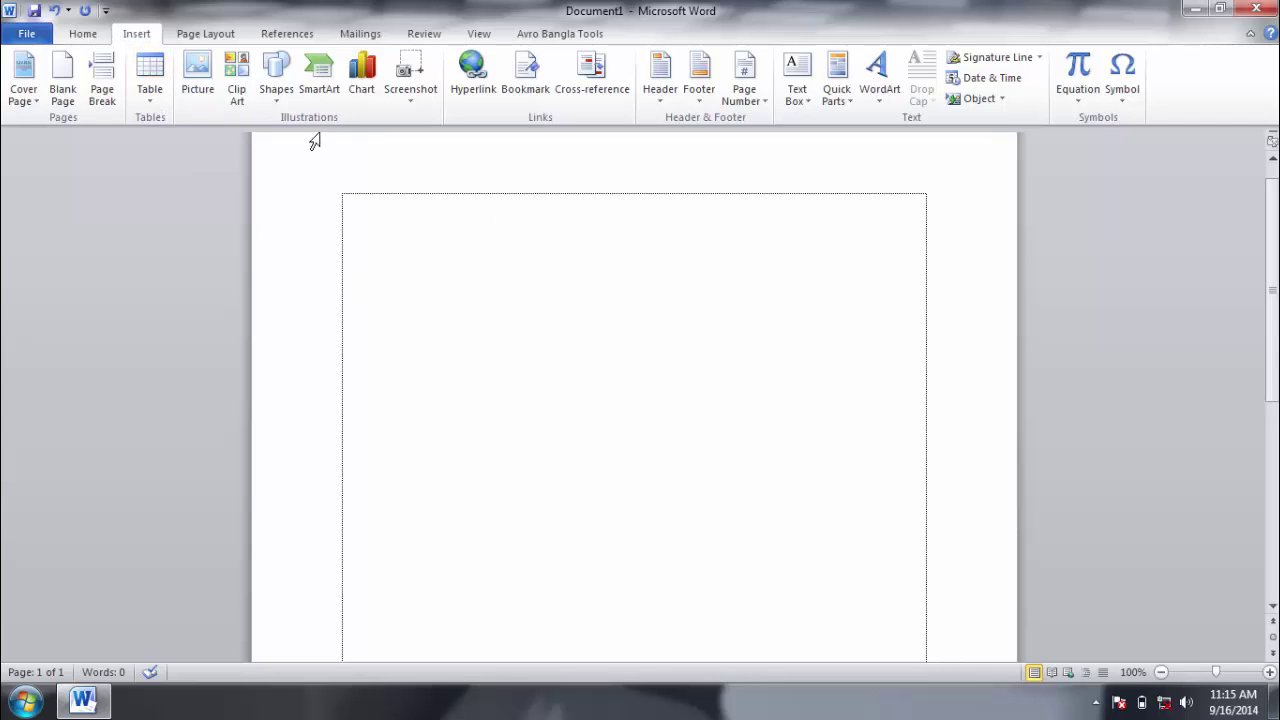
pyautogui.click(264, 105)
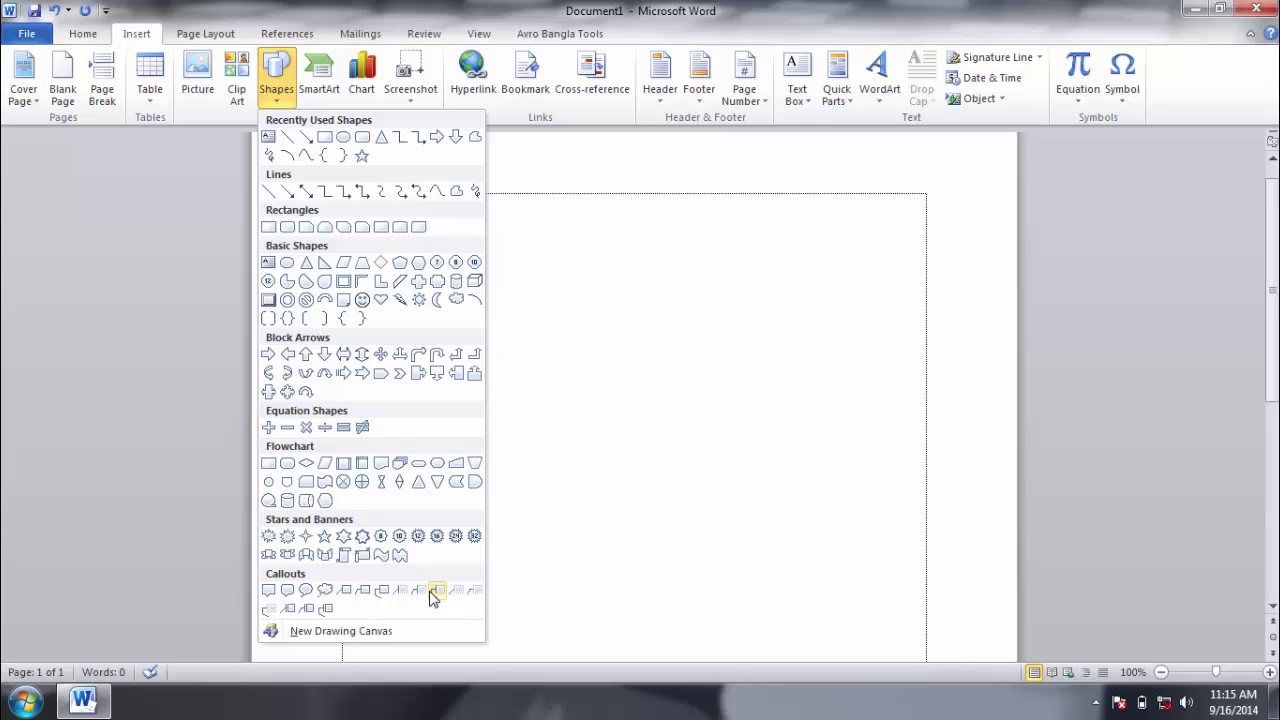
pyautogui.click(380, 557)
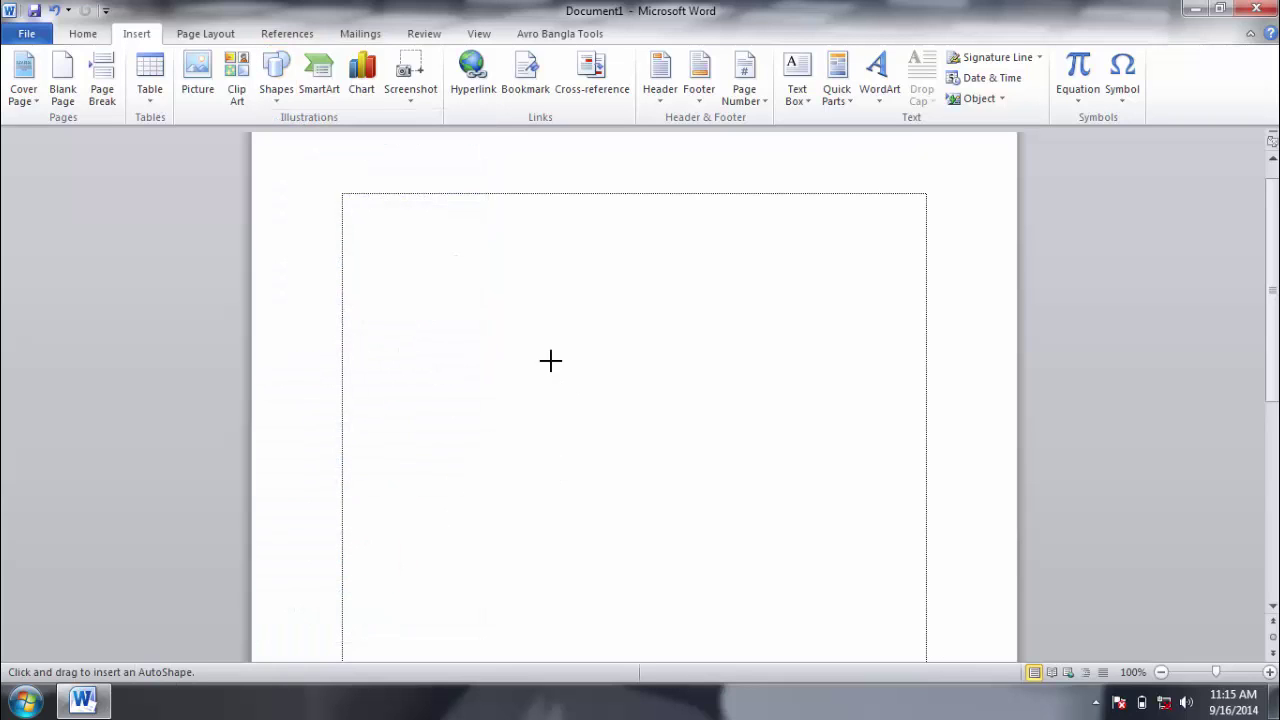
pyautogui.moveTo(490, 255)
pyautogui.mouseDown()
pyautogui.moveTo(637, 337)
pyautogui.moveTo(814, 371)
pyautogui.moveTo(877, 448)
pyautogui.mouseUp()
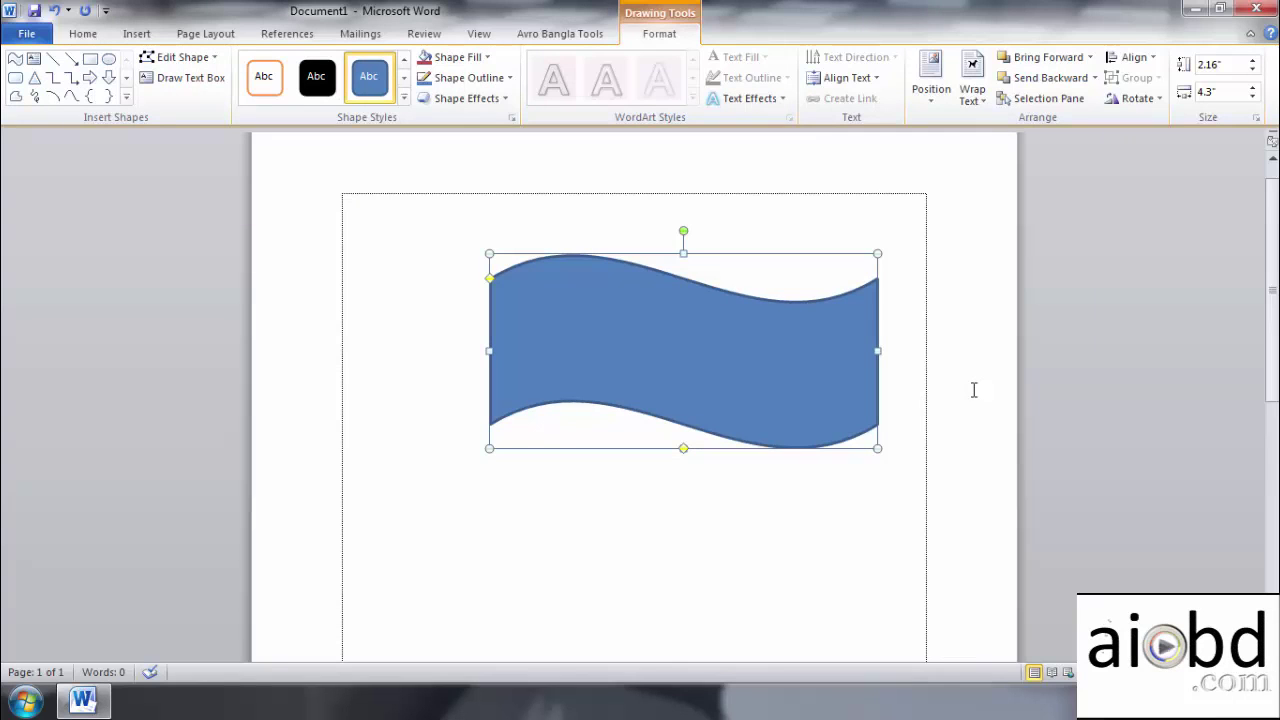
# - Give the wave shape a solid light green fill from the standard colors
pyautogui.rightClick(719, 349)
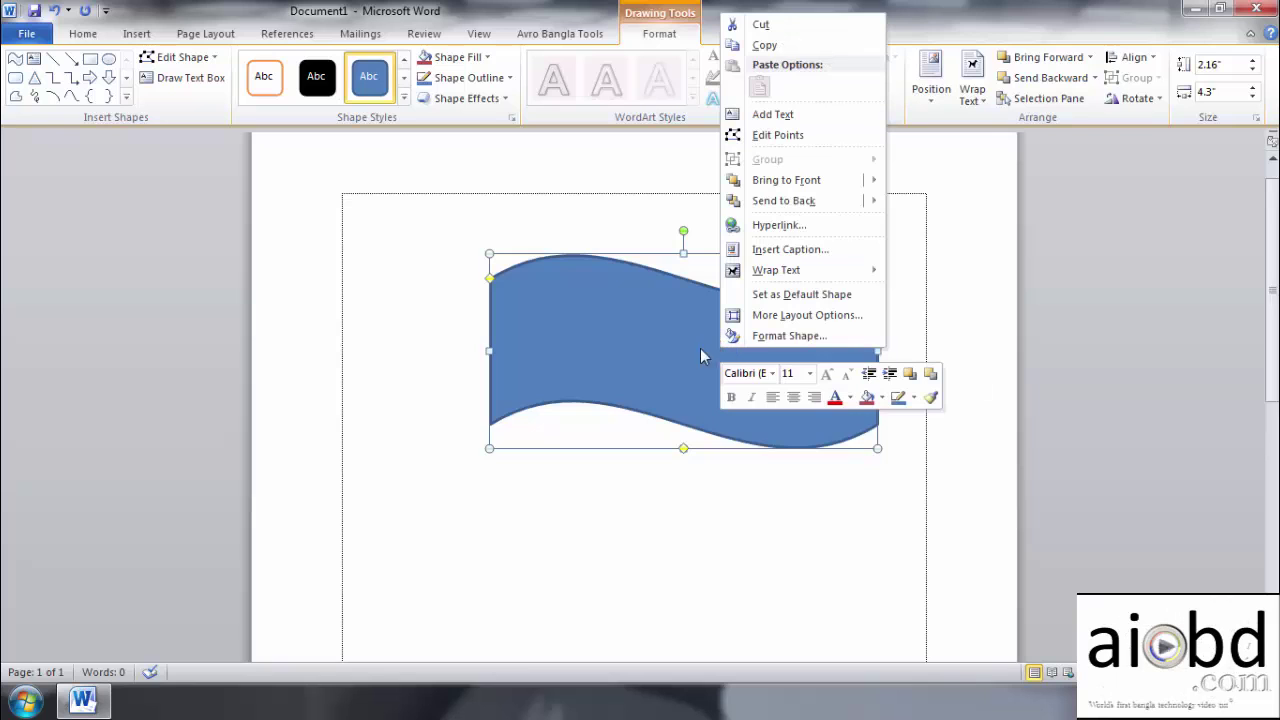
pyautogui.click(680, 343)
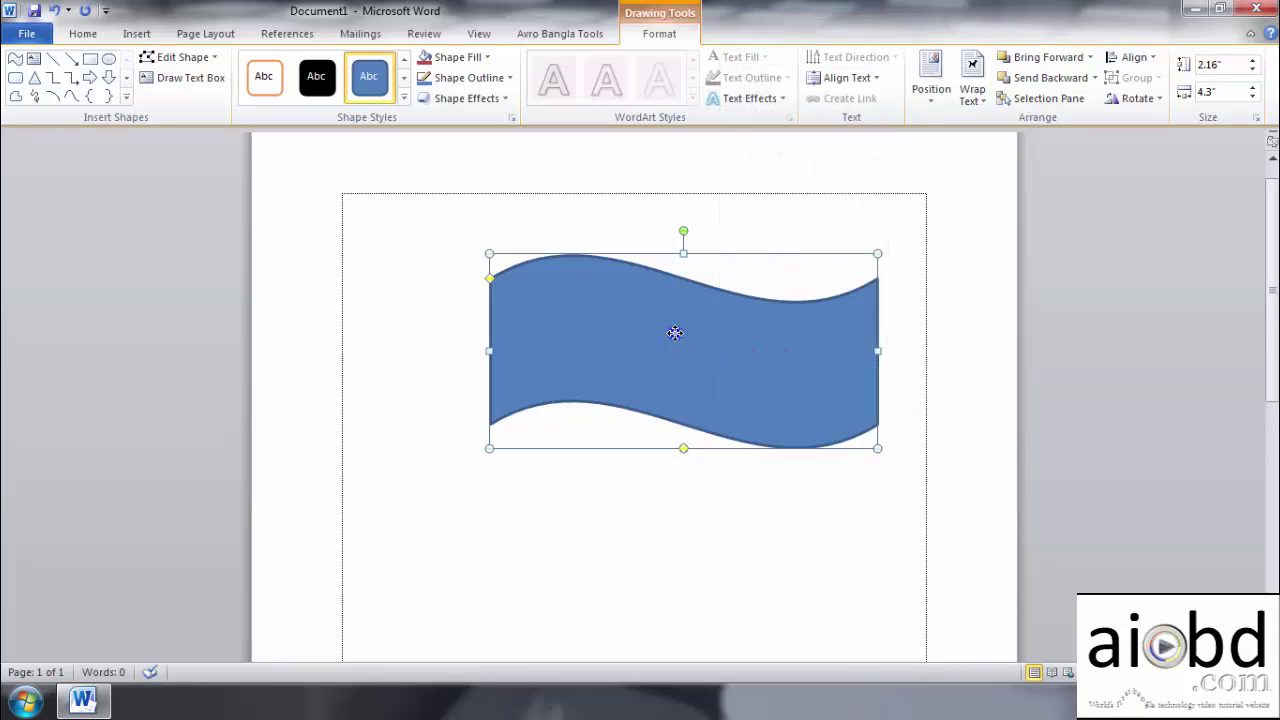
pyautogui.rightClick(675, 334)
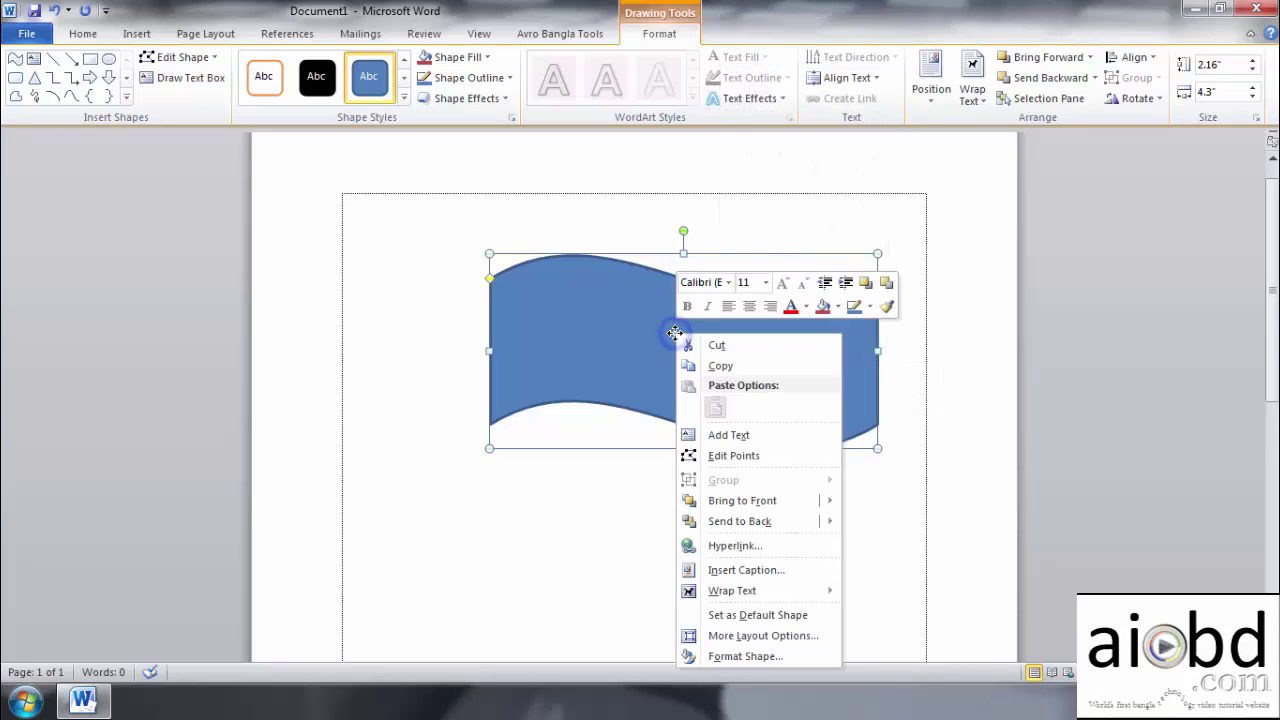
pyautogui.click(747, 657)
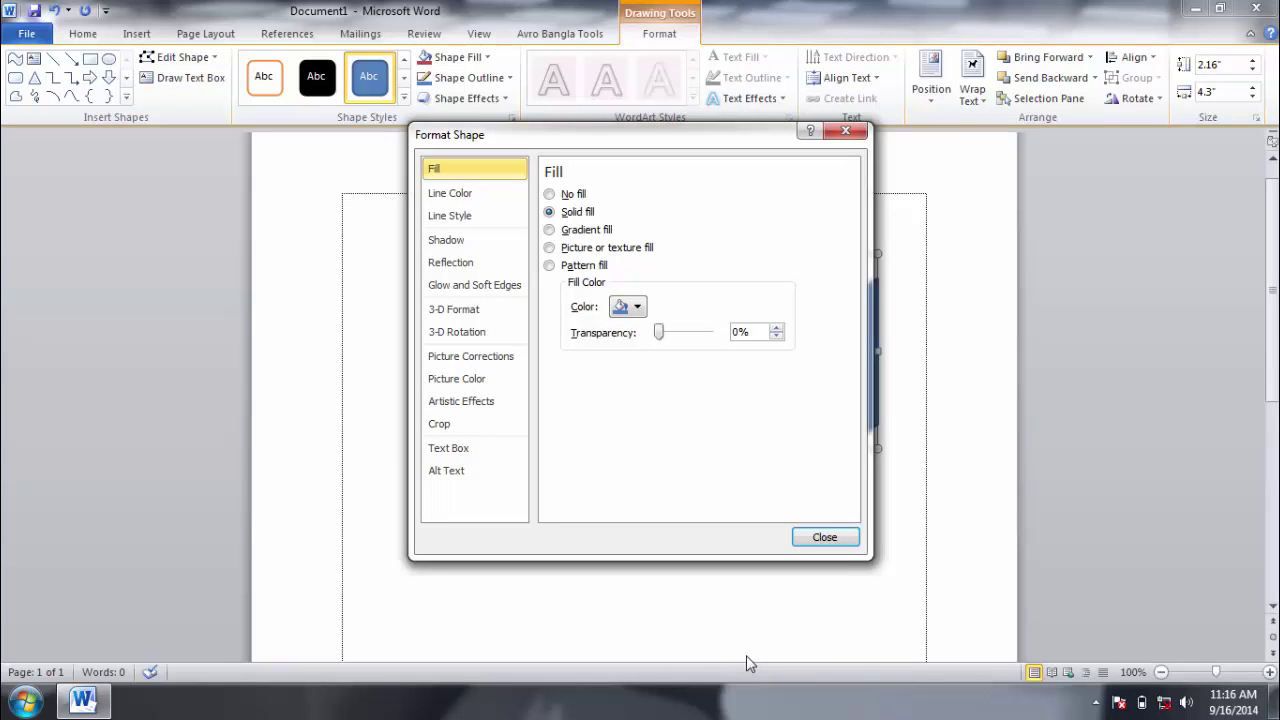
pyautogui.click(450, 175)
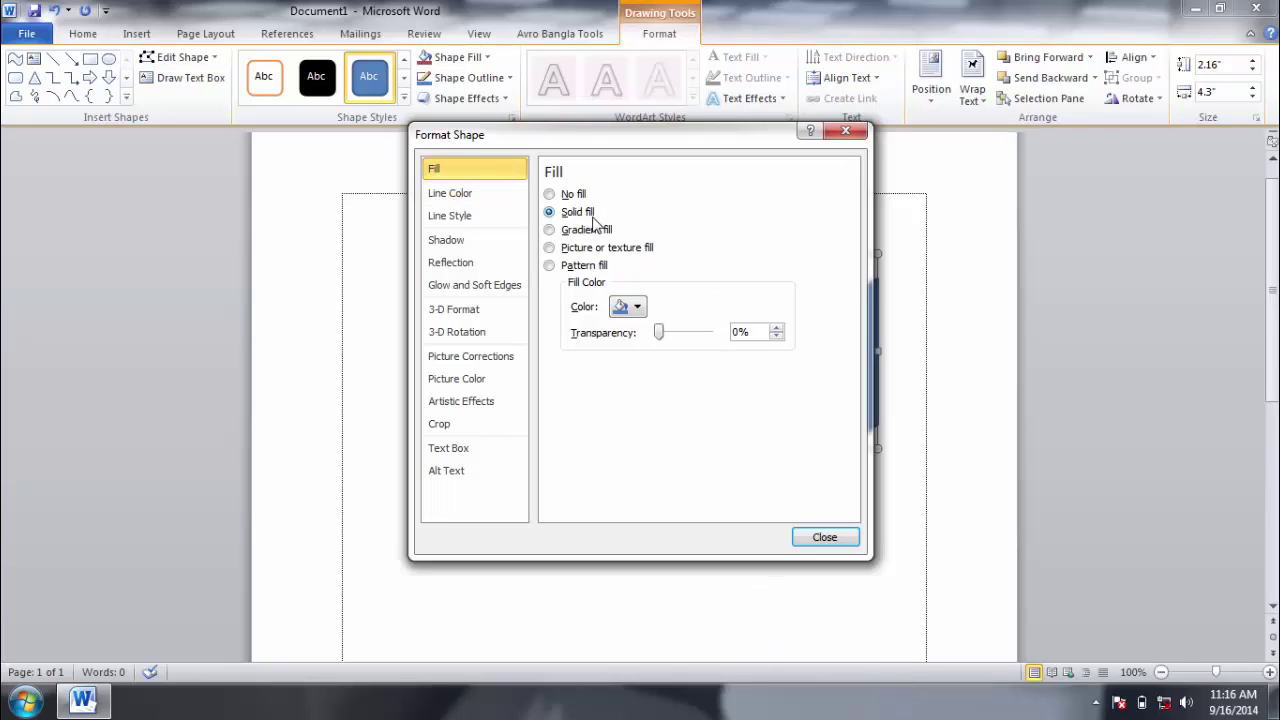
pyautogui.click(640, 310)
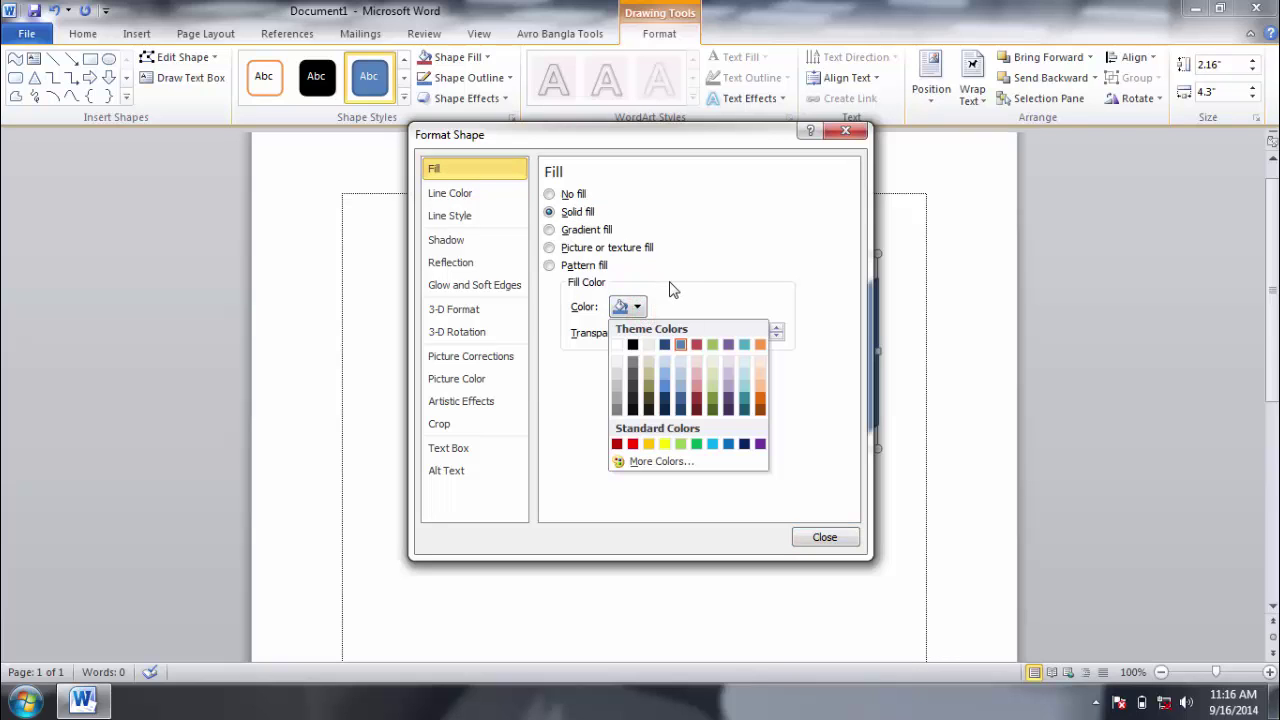
pyautogui.click(681, 446)
pyautogui.click(817, 539)
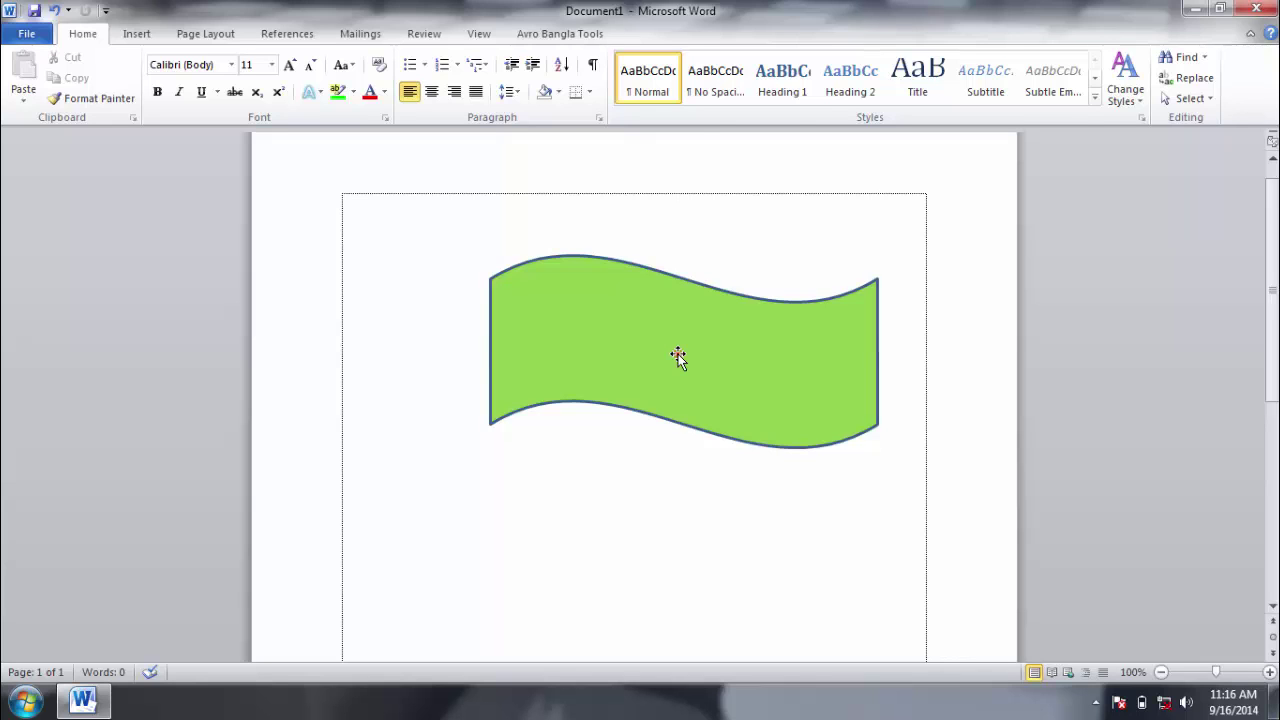
pyautogui.click(678, 356)
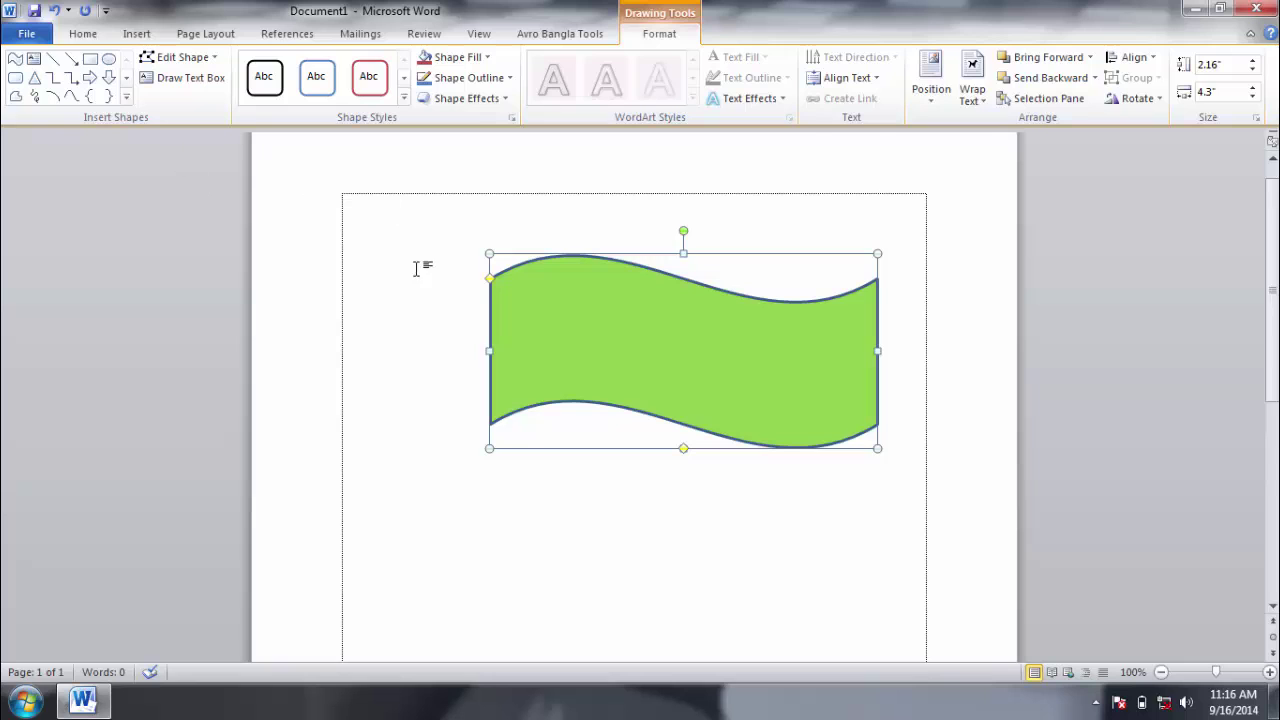
# - Draw an oval about 1.3" wide and 1.16" high in the middle of the green wave shape
pyautogui.click(380, 264)
pyautogui.click(137, 36)
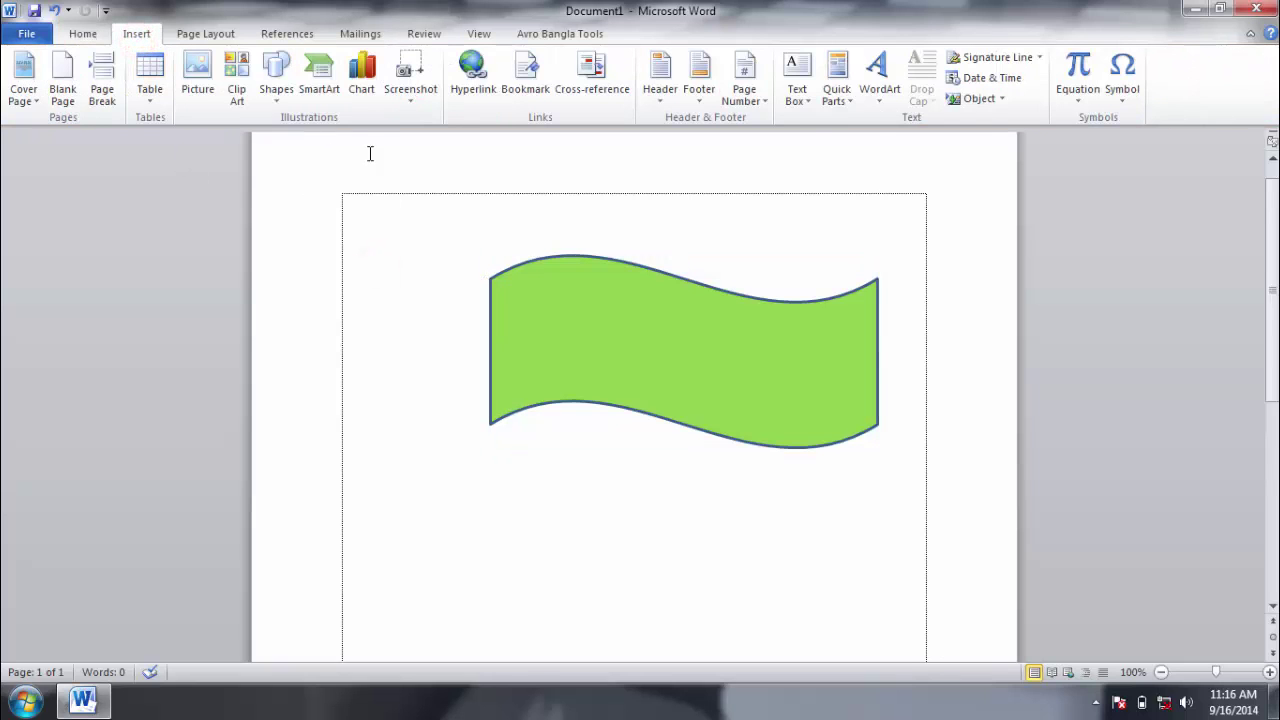
pyautogui.click(270, 112)
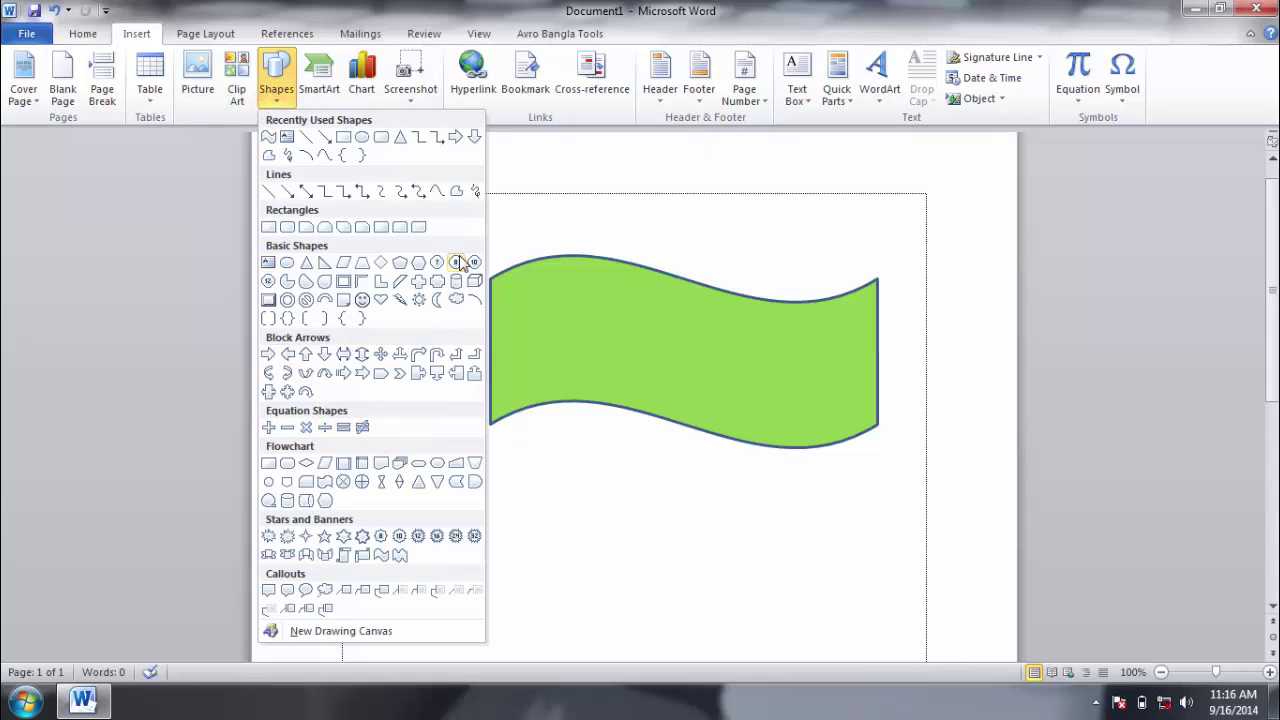
pyautogui.click(360, 136)
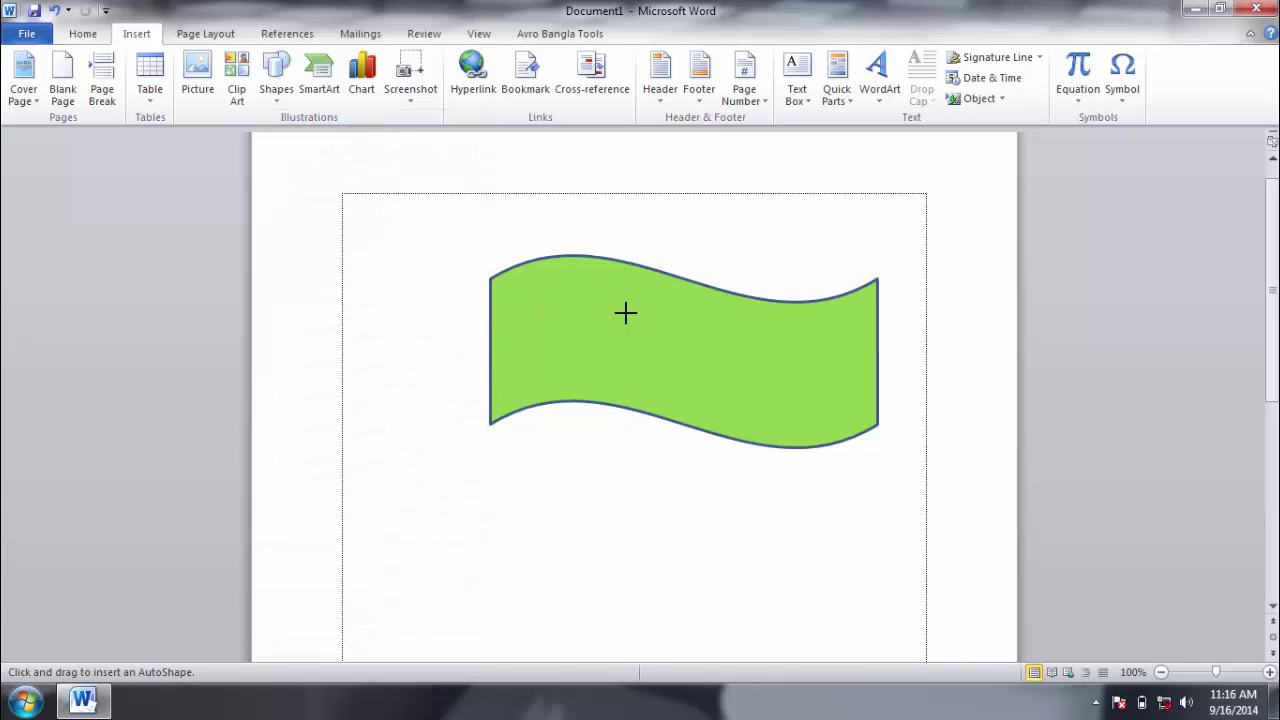
pyautogui.moveTo(643, 302)
pyautogui.mouseDown()
pyautogui.moveTo(700, 369)
pyautogui.moveTo(762, 406)
pyautogui.mouseUp()
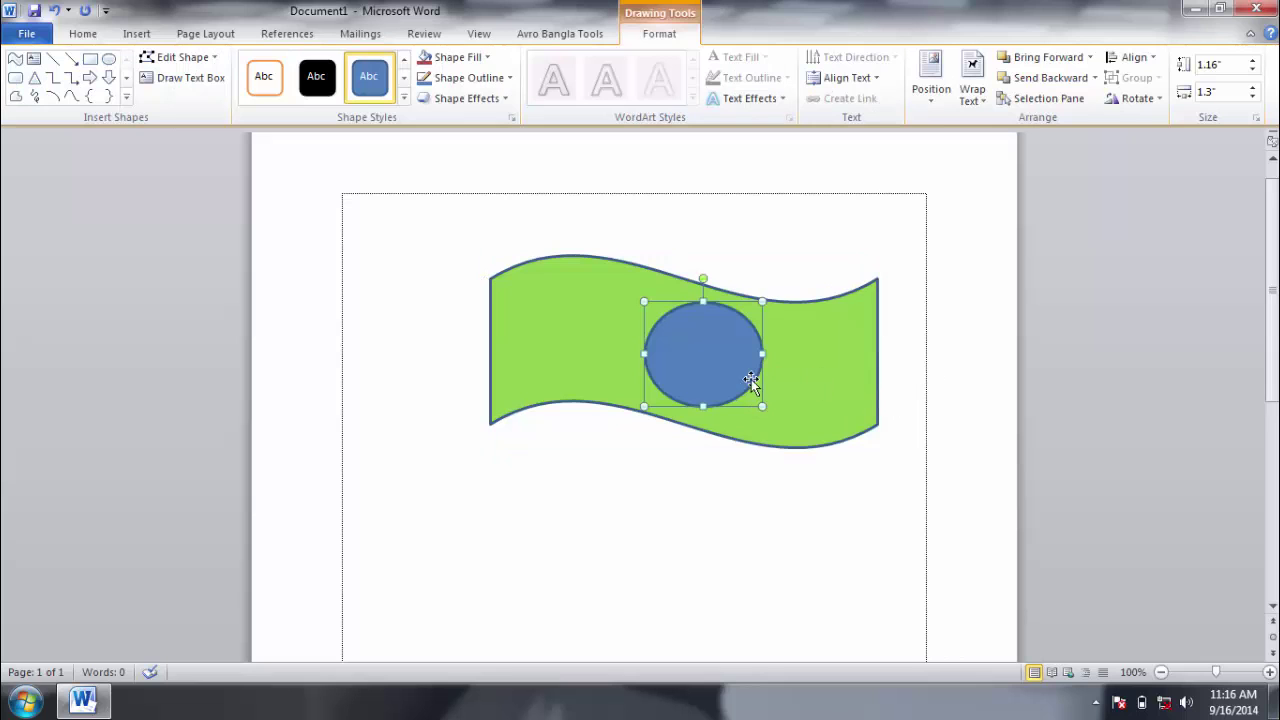
# - Give the oval a solid red fill from the standard colors
pyautogui.rightClick(700, 358)
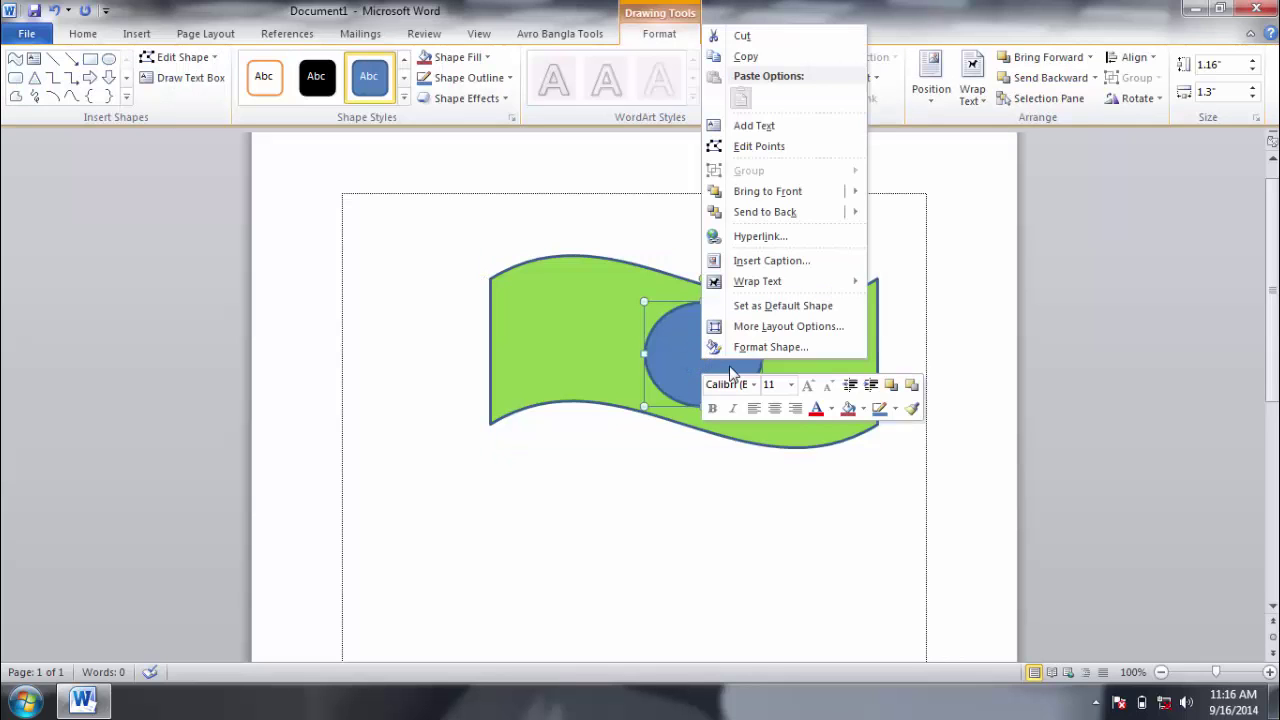
pyautogui.click(770, 347)
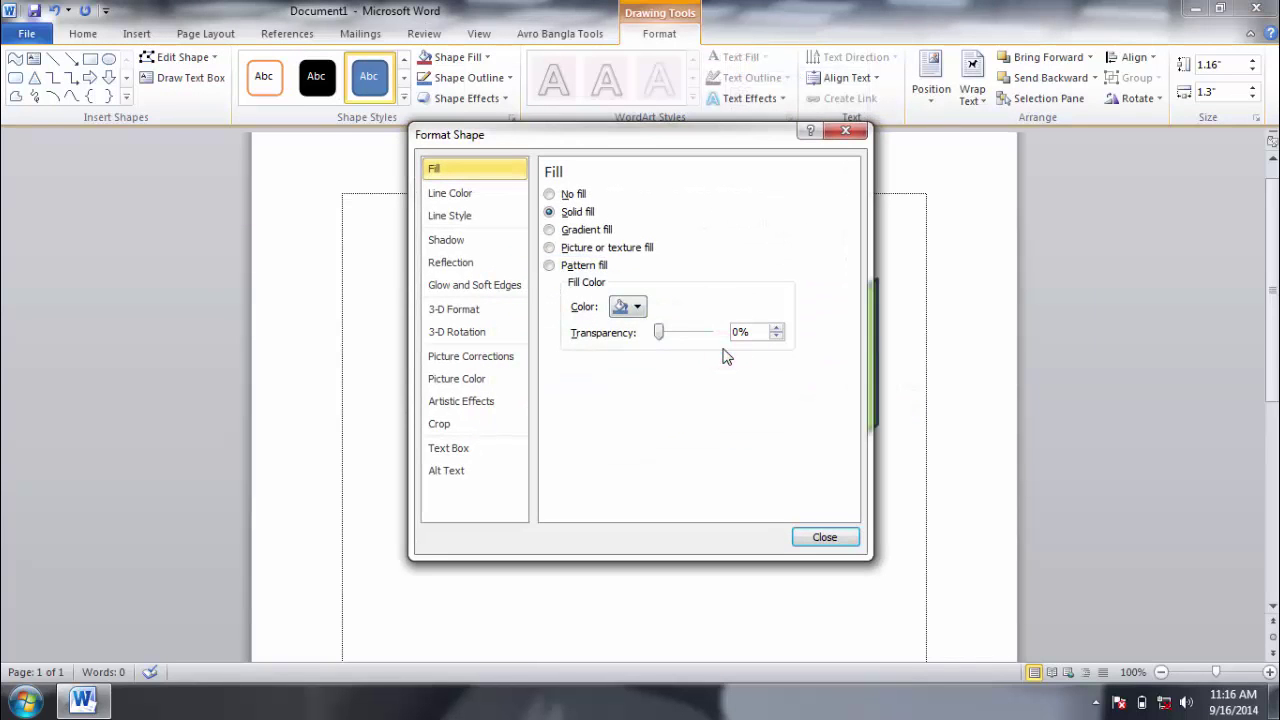
pyautogui.click(486, 177)
pyautogui.click(571, 210)
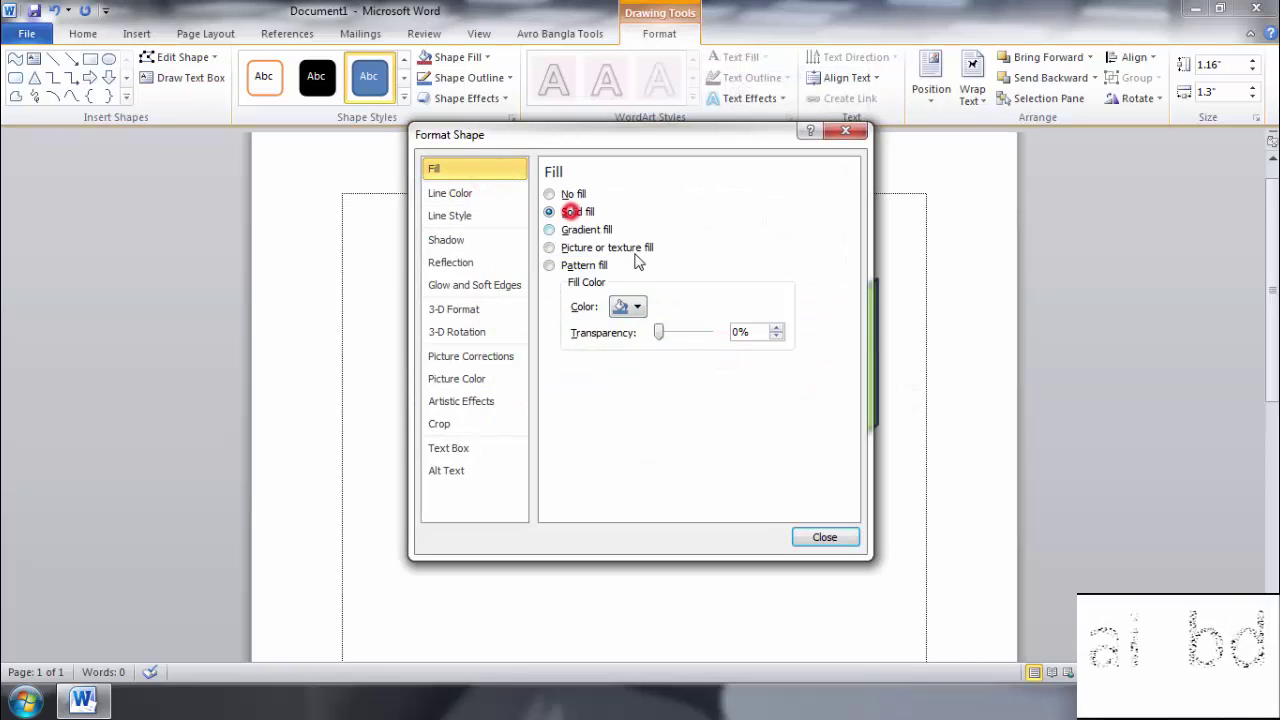
pyautogui.click(639, 307)
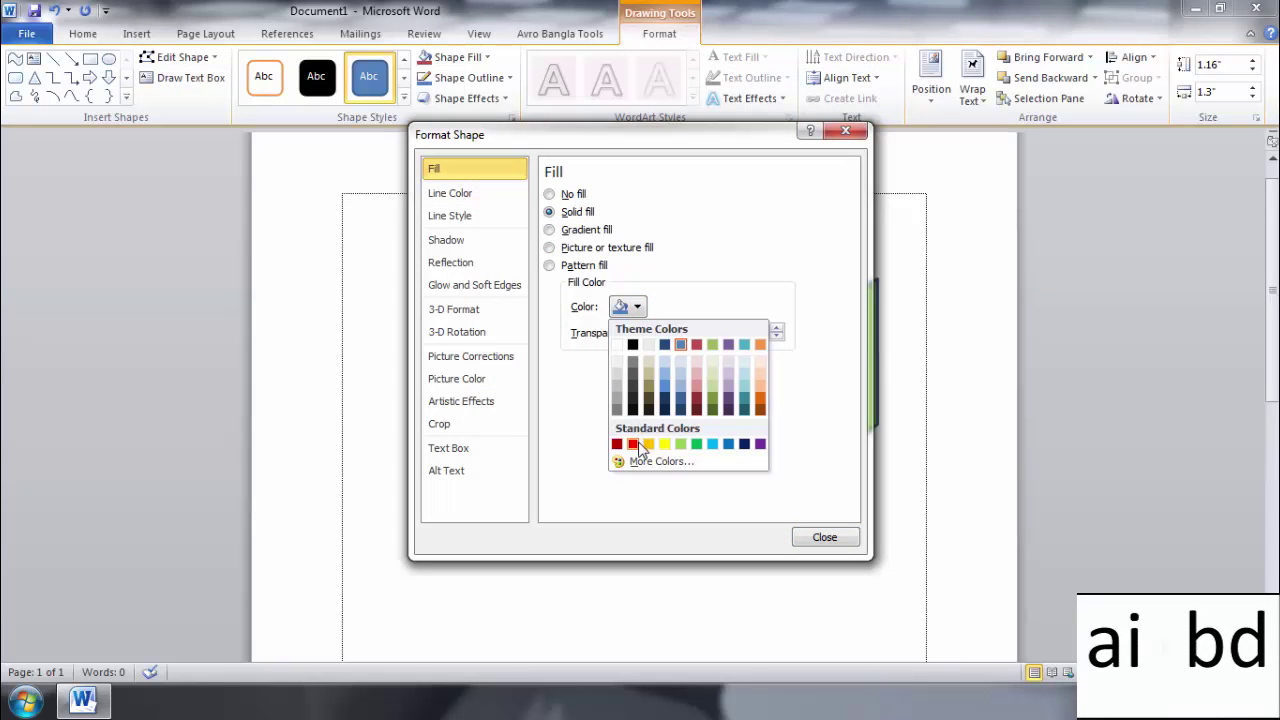
pyautogui.click(635, 443)
pyautogui.click(822, 537)
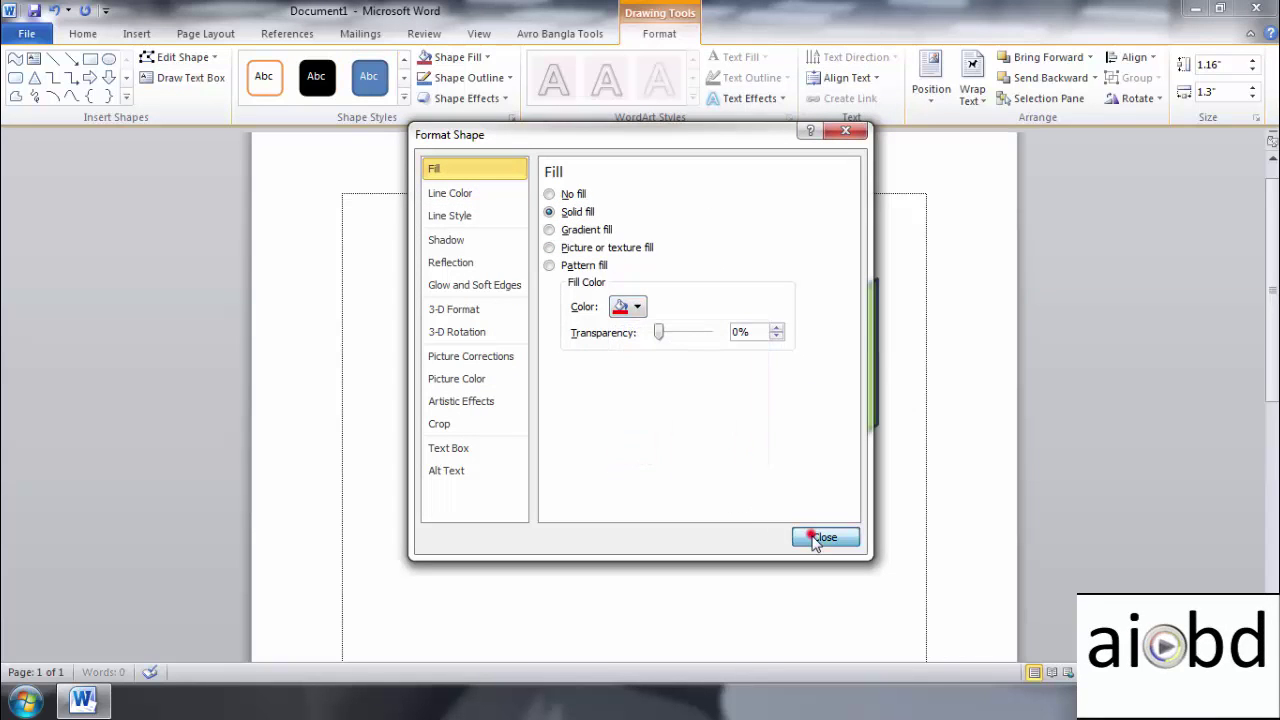
pyautogui.click(805, 547)
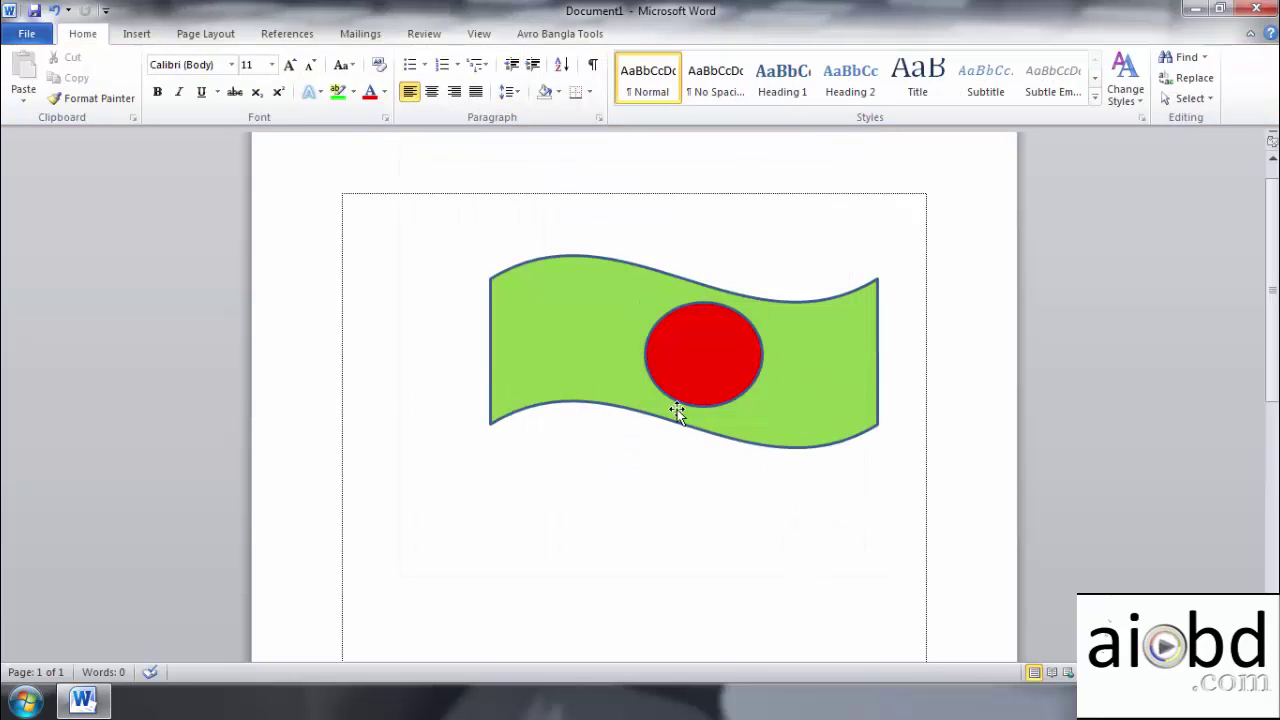